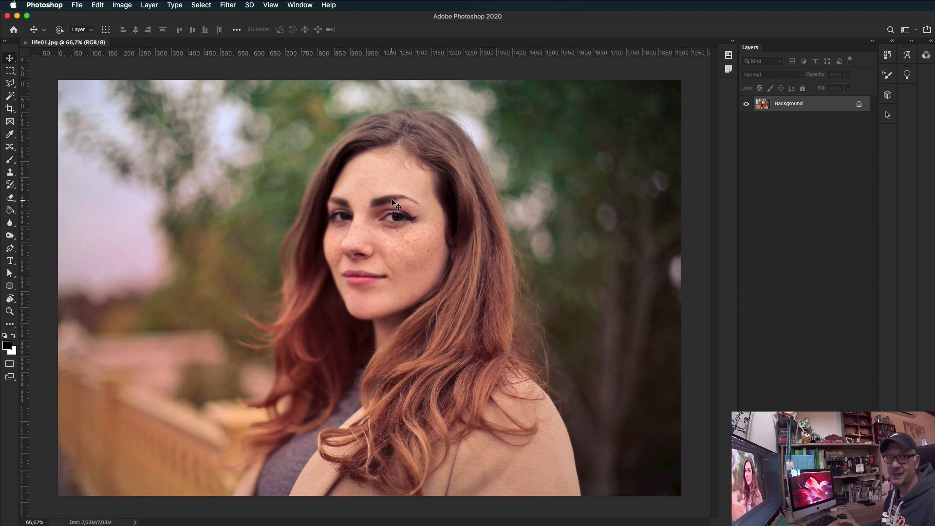
Step: Switch to the client's Google Sheets document in Chrome and read the profession (Ιδιότητα) entry on the Interview sheet
{"action": "key", "text": "super+Tab"}
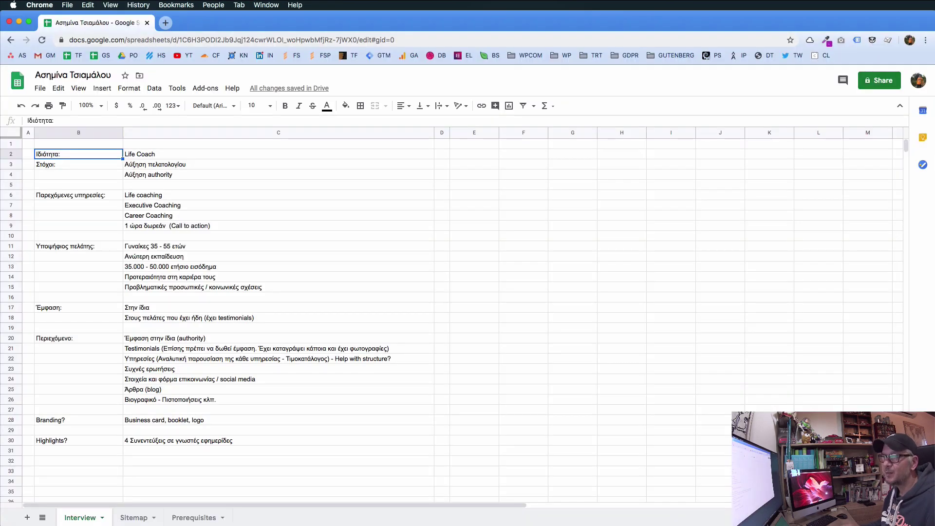
{"action": "left_click", "coordinate": [265, 218]}
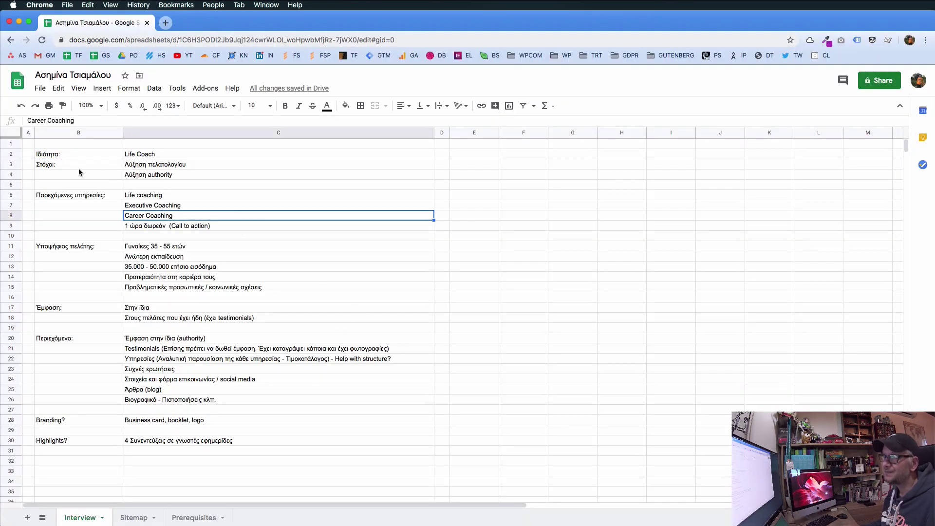
{"action": "left_click", "coordinate": [220, 185]}
{"action": "left_click", "coordinate": [109, 260]}
{"action": "left_click", "coordinate": [102, 176]}
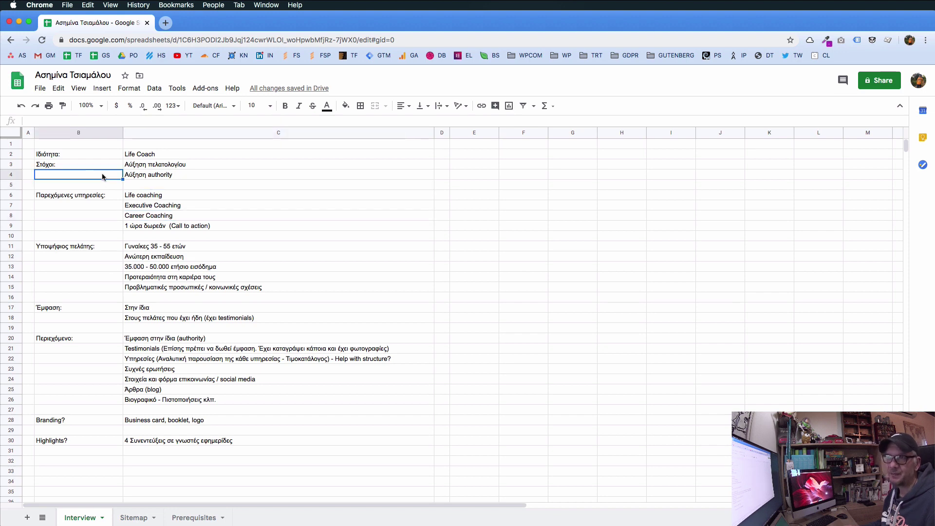
{"action": "left_click", "coordinate": [90, 158]}
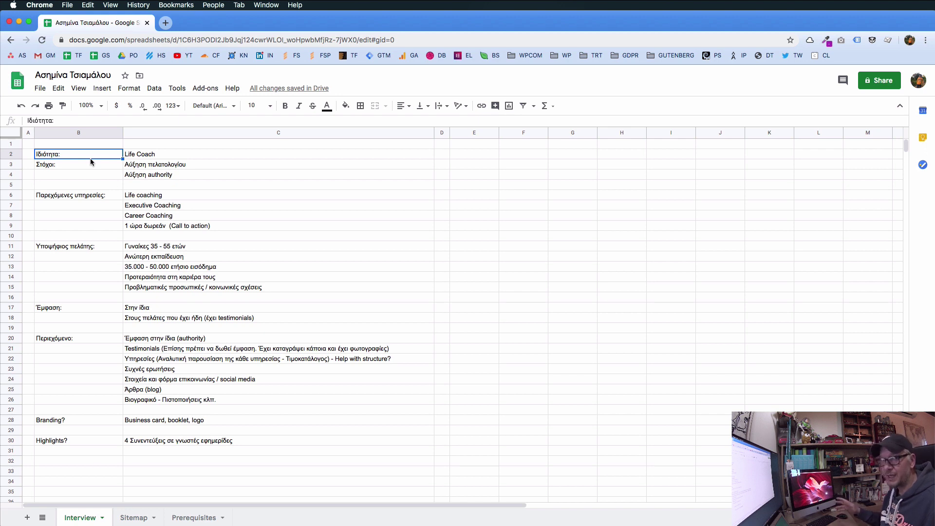
{"action": "left_click", "coordinate": [137, 154]}
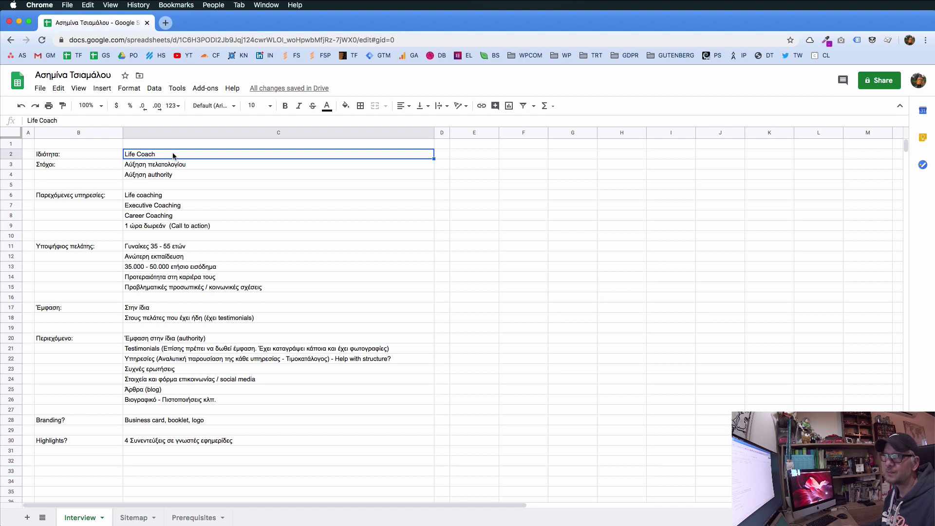
Step: Review the two client goals listed under Στόχοι on the Interview sheet, comparing the clientele and authority entries
{"action": "left_click", "coordinate": [152, 167]}
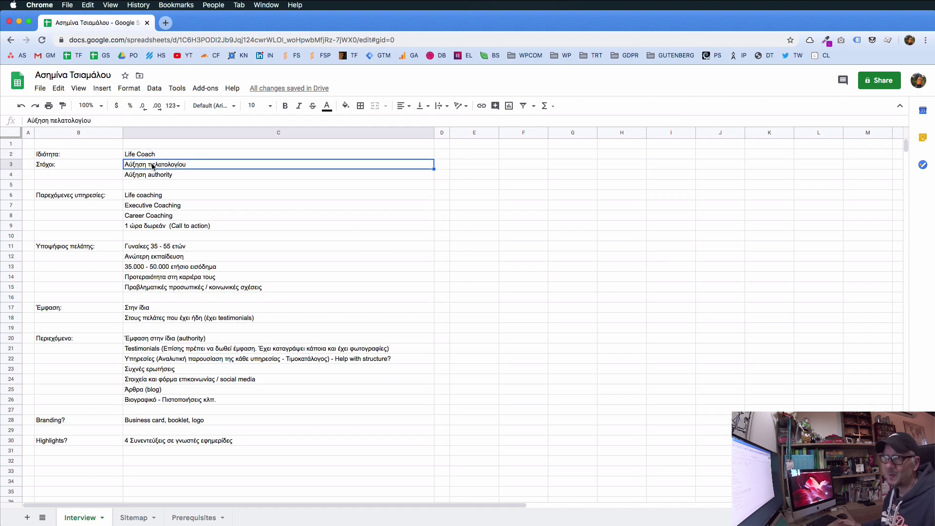
{"action": "left_click", "coordinate": [189, 176]}
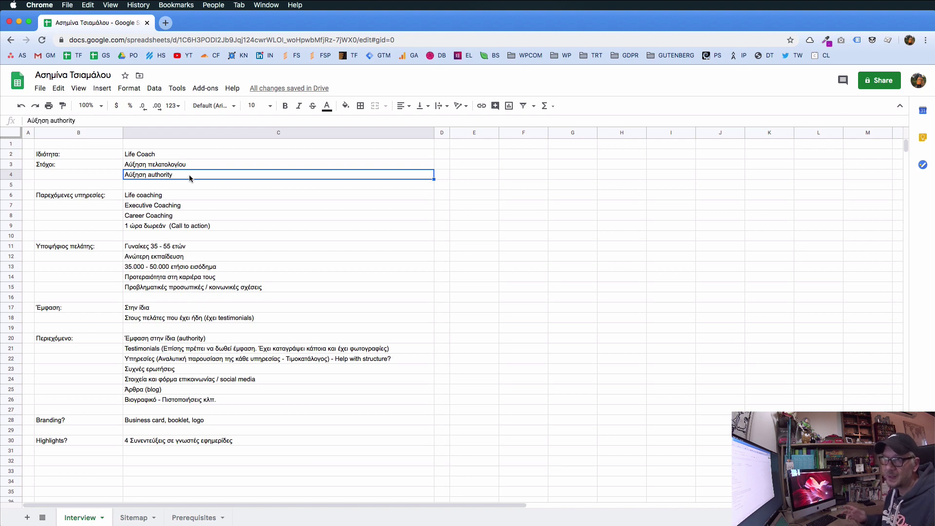
{"action": "left_click", "coordinate": [185, 164]}
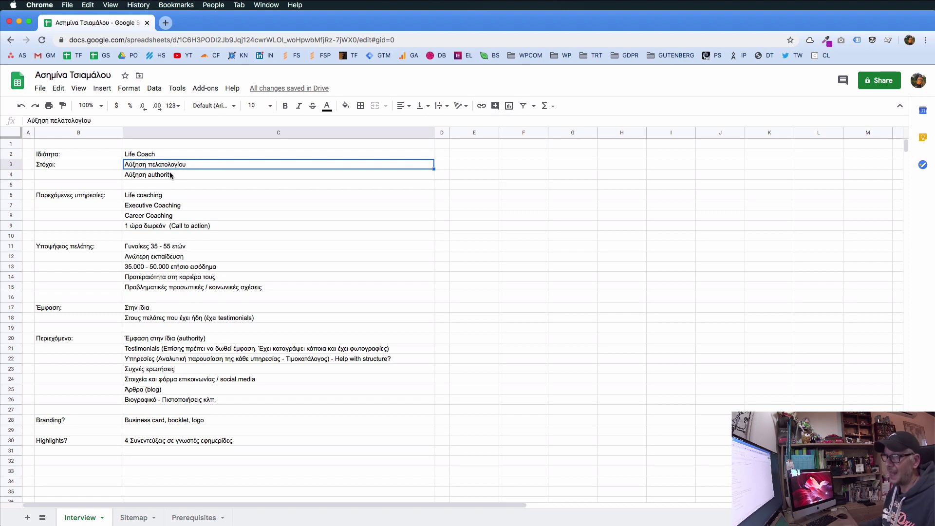
{"action": "left_click", "coordinate": [171, 174]}
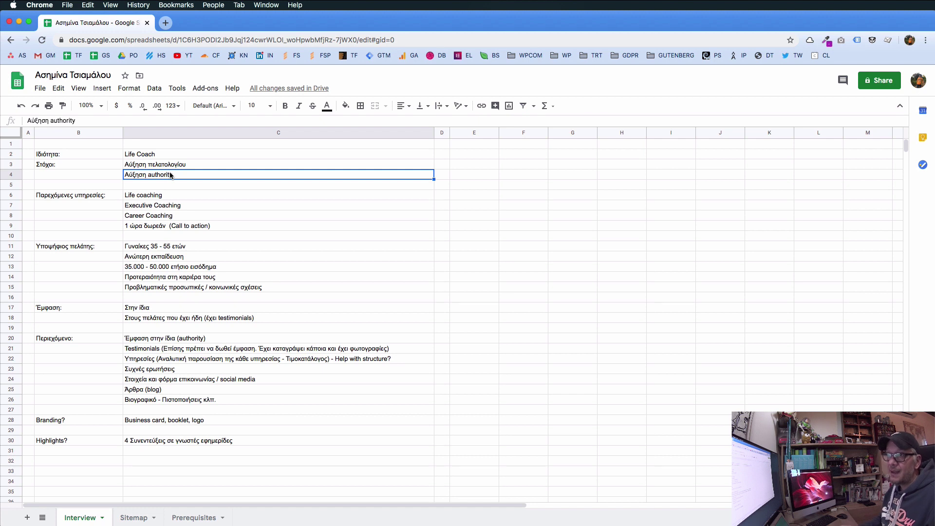
{"action": "left_click", "coordinate": [169, 166]}
{"action": "left_click", "coordinate": [164, 179]}
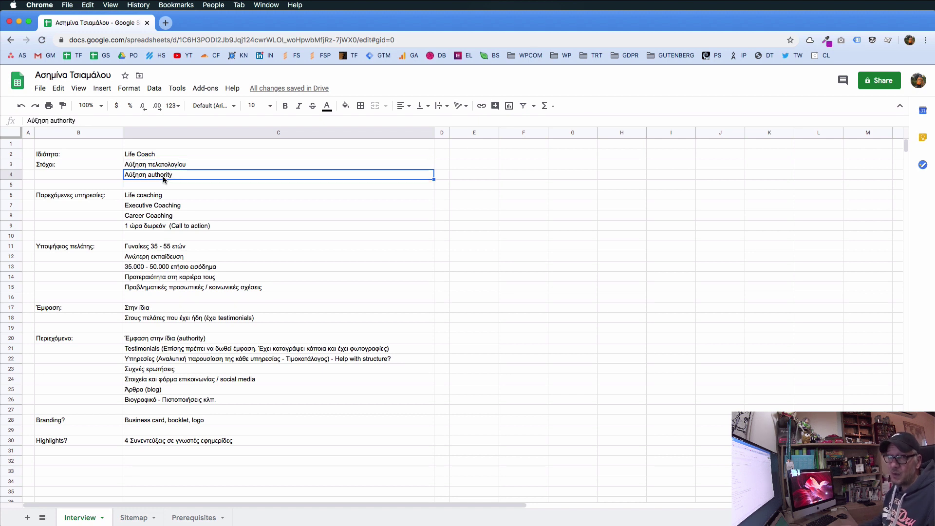
{"action": "left_click", "coordinate": [166, 167]}
{"action": "left_click", "coordinate": [164, 176]}
{"action": "left_click", "coordinate": [163, 167]}
{"action": "left_click", "coordinate": [163, 174]}
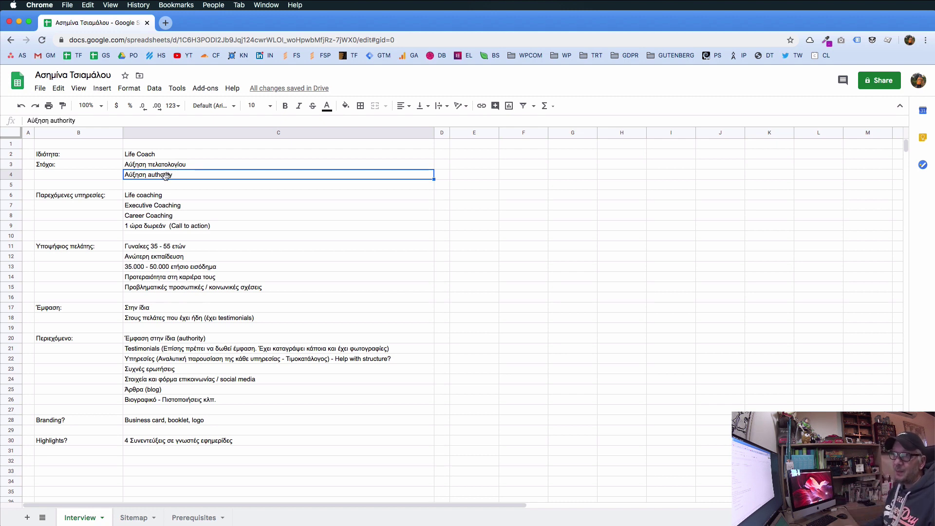
Step: Go through the offered services (Παρεχόμενες υπηρεσίες), from life coaching to the free-hour call to action
{"action": "left_click", "coordinate": [163, 197]}
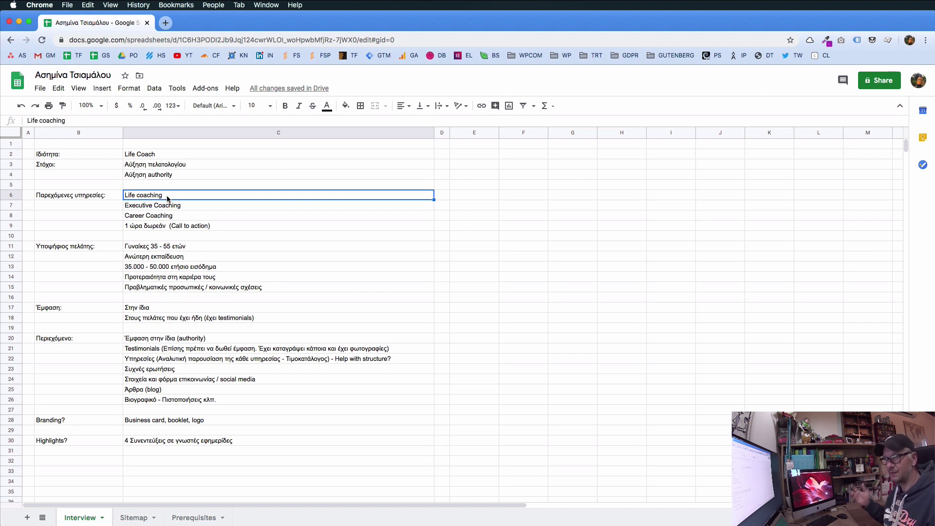
{"action": "left_click", "coordinate": [163, 207]}
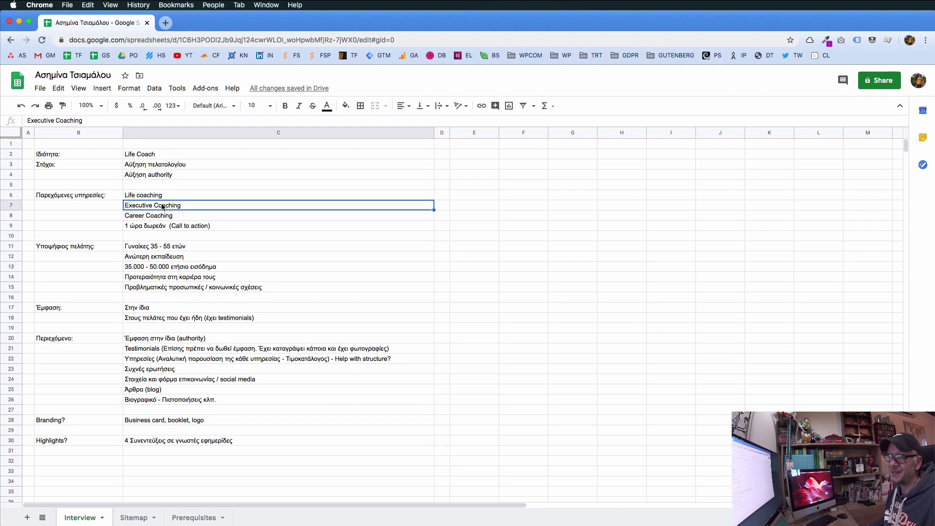
{"action": "left_click", "coordinate": [157, 219]}
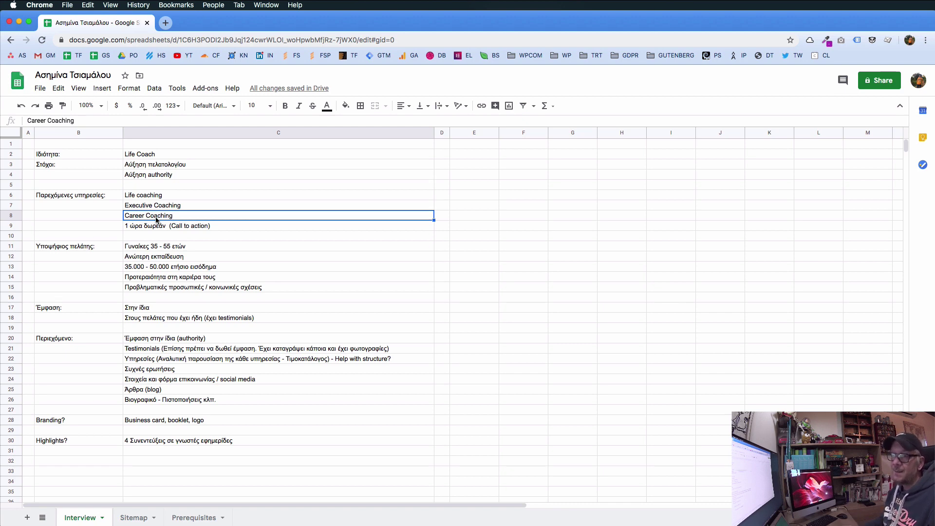
{"action": "left_click", "coordinate": [158, 227]}
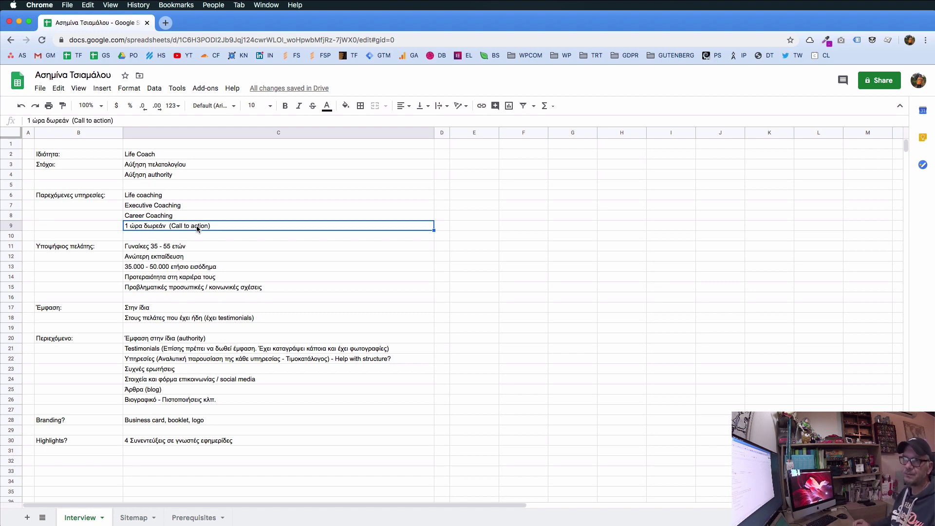
Step: Review the prospective client profile (Υποψήφιος πελάτης), covering age, education, income, career priority and relationships
{"action": "left_click", "coordinate": [94, 246]}
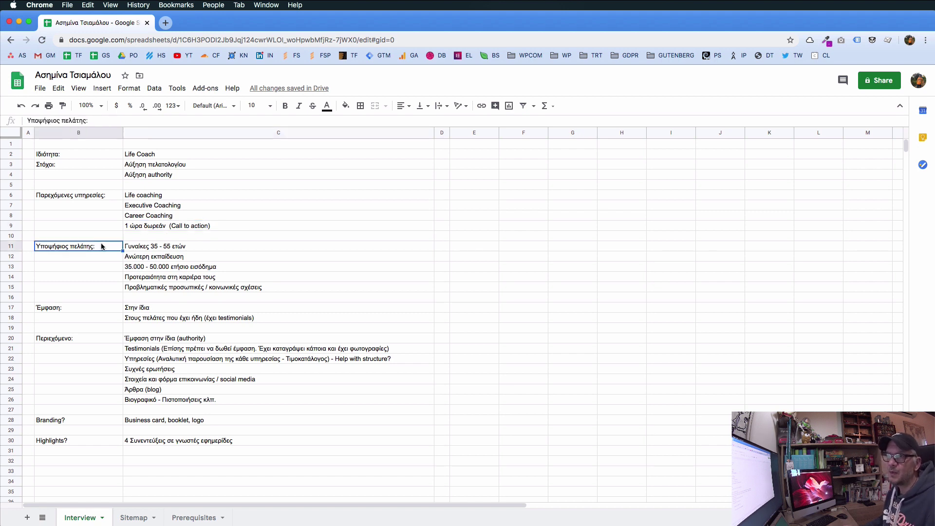
{"action": "left_click", "coordinate": [151, 246]}
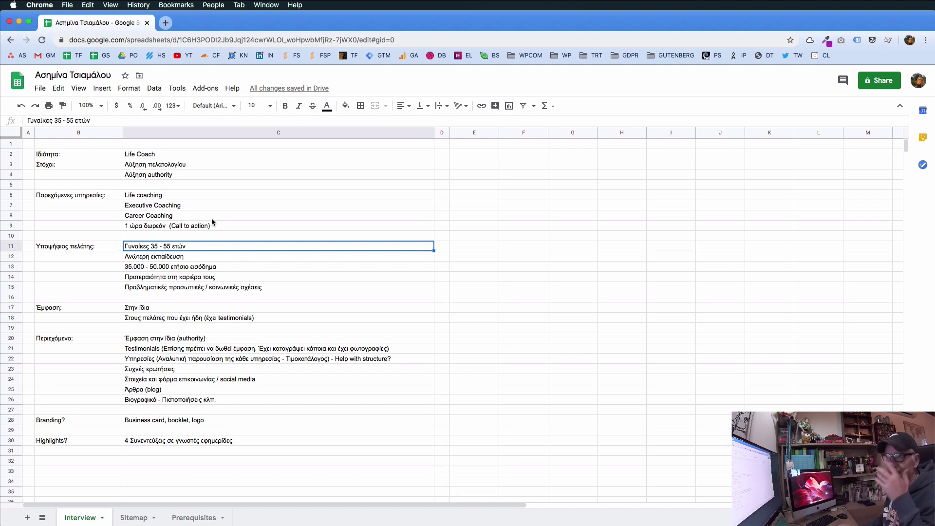
{"action": "left_click", "coordinate": [164, 255]}
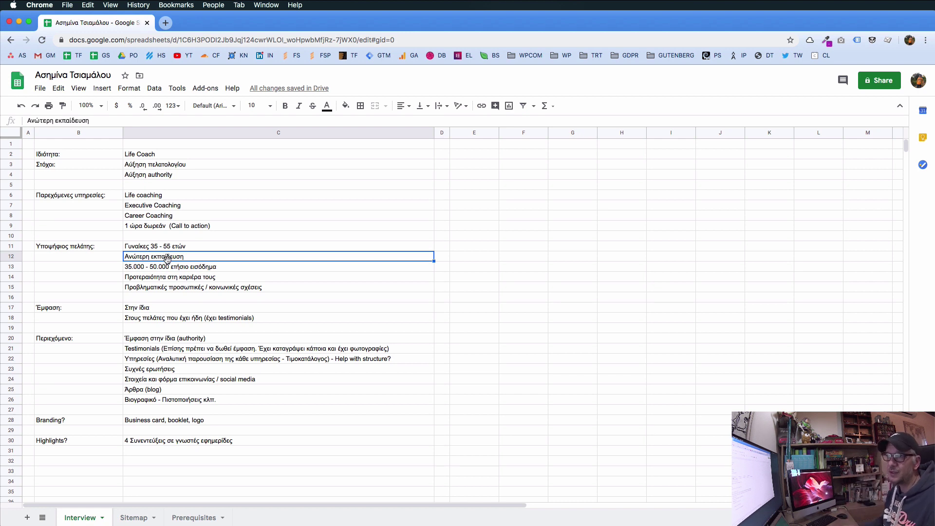
{"action": "left_click", "coordinate": [168, 267]}
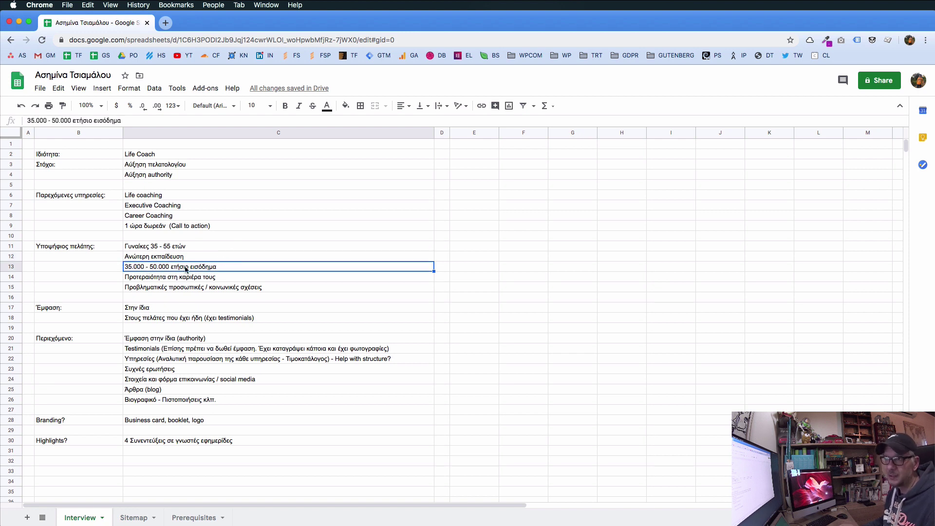
{"action": "left_click", "coordinate": [186, 280]}
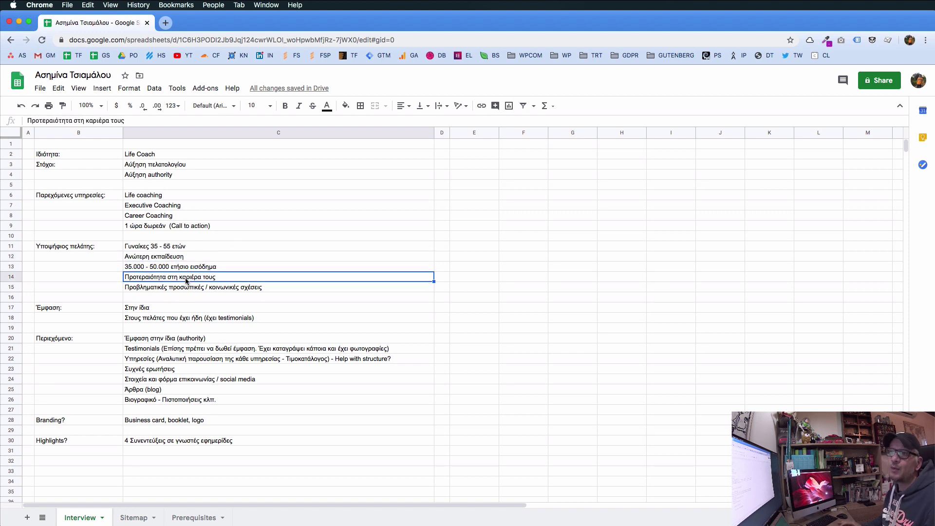
{"action": "left_click", "coordinate": [193, 288]}
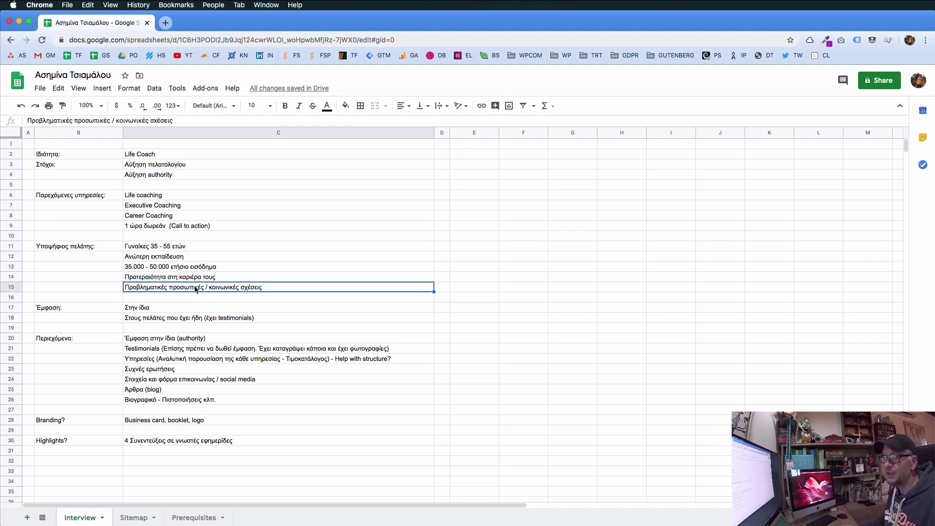
Step: Review the emphasis (Έμφαση) entries and the site content (Περιεχόμενο) entries down to the frequently asked questions
{"action": "left_click", "coordinate": [172, 309]}
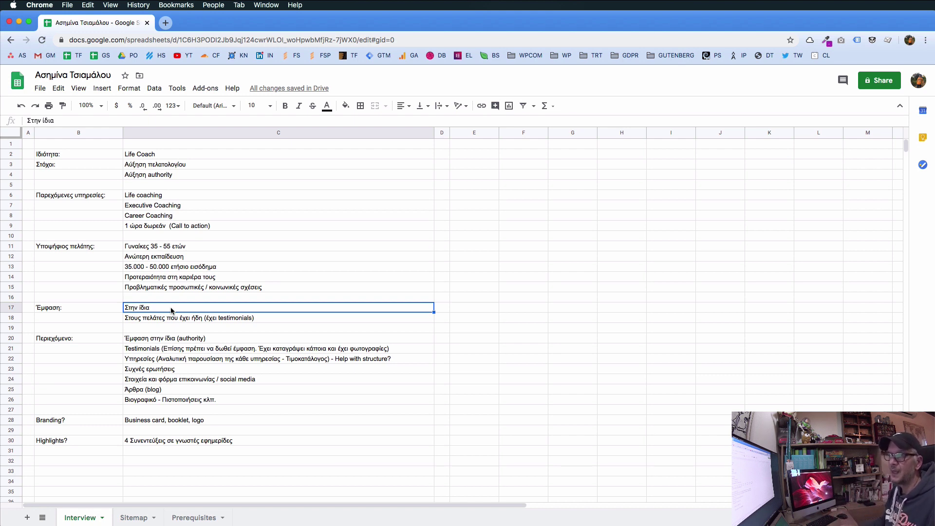
{"action": "left_click", "coordinate": [174, 320]}
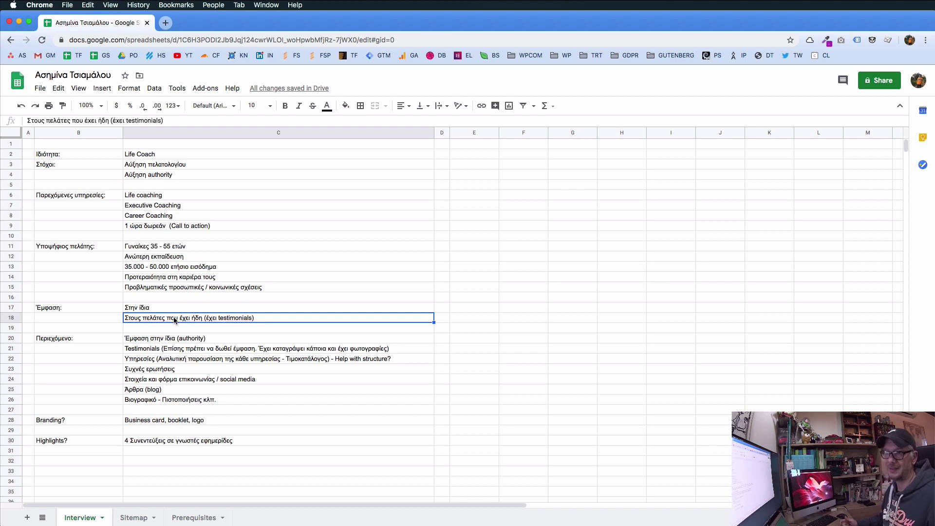
{"action": "left_click", "coordinate": [174, 337]}
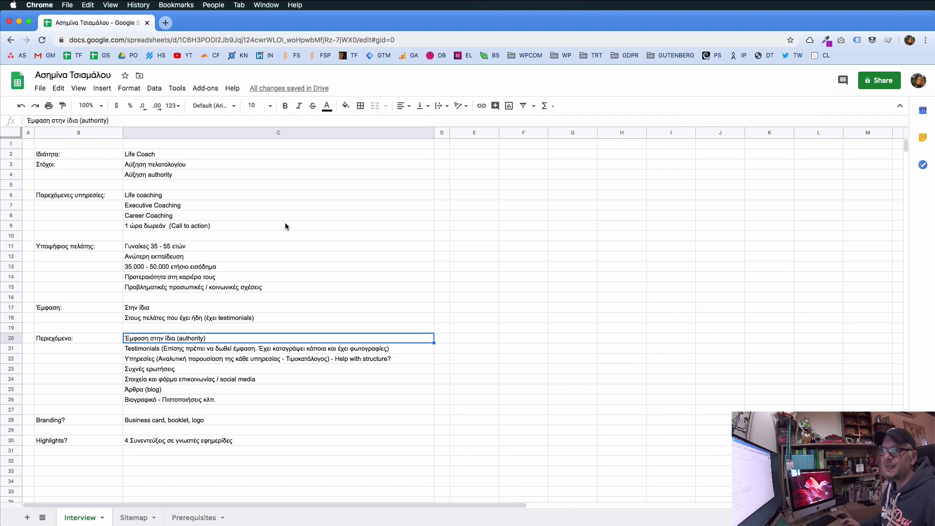
{"action": "left_click", "coordinate": [220, 347]}
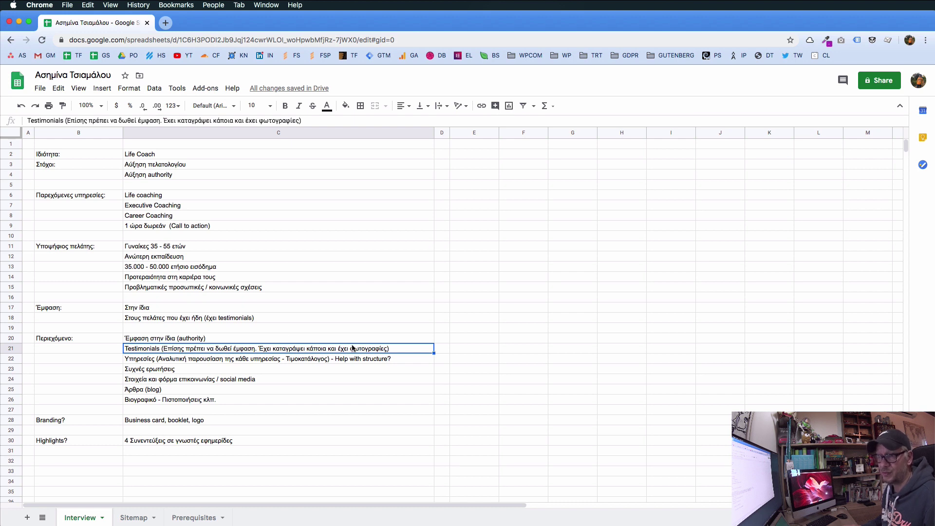
{"action": "left_click", "coordinate": [147, 360]}
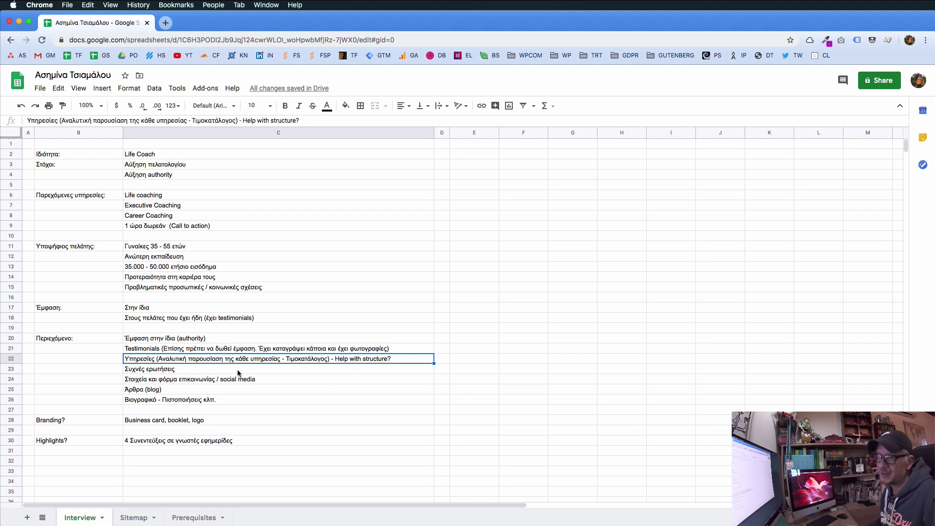
{"action": "left_click", "coordinate": [163, 367]}
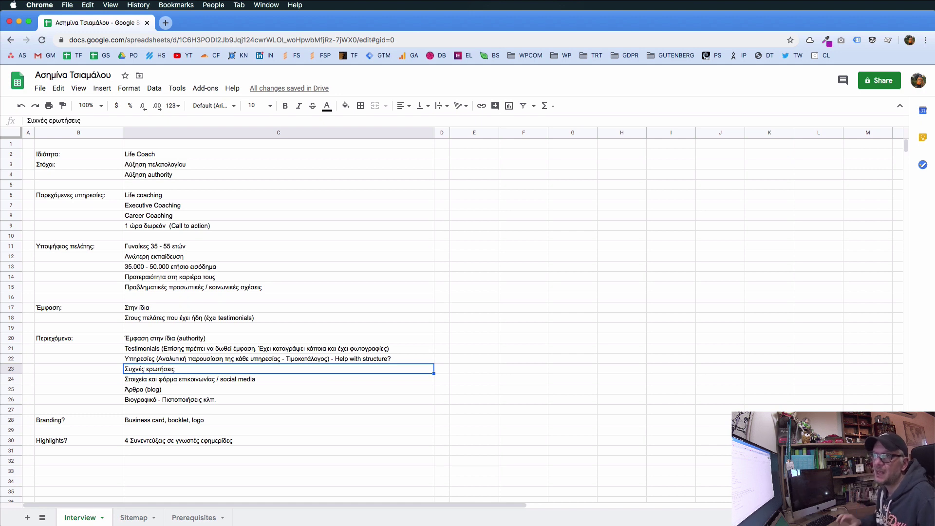
Step: Open the Sitemap sheet and examine the page hierarchy from Home to Contact, plus the note on colors and typography
{"action": "left_click", "coordinate": [143, 518]}
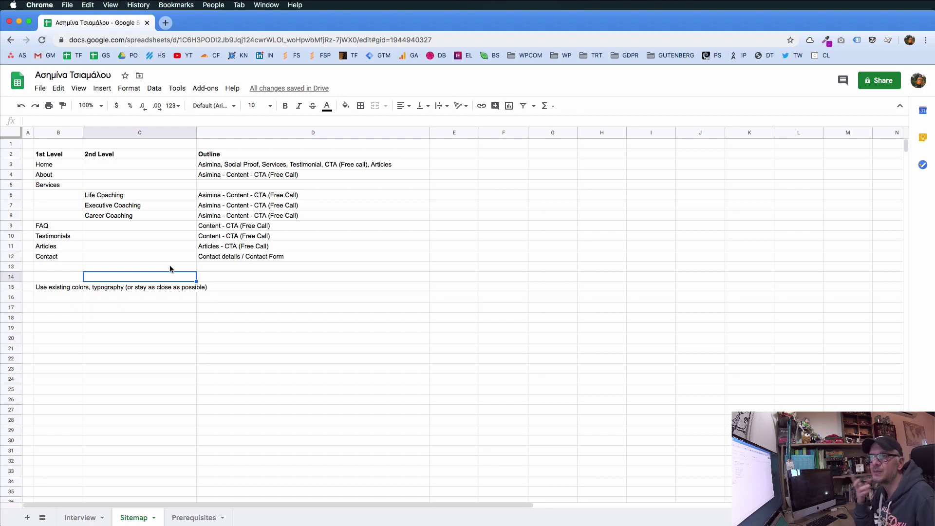
{"action": "left_click", "coordinate": [67, 164]}
{"action": "left_click", "coordinate": [64, 176]}
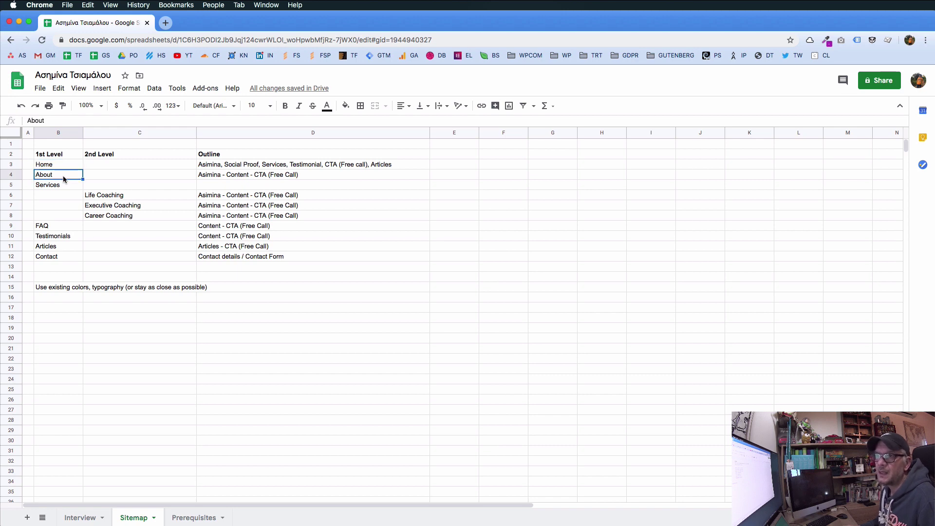
{"action": "left_click", "coordinate": [63, 185]}
{"action": "left_click", "coordinate": [113, 193]}
{"action": "left_click", "coordinate": [112, 206]}
{"action": "left_click", "coordinate": [105, 220]}
{"action": "left_click", "coordinate": [58, 228]}
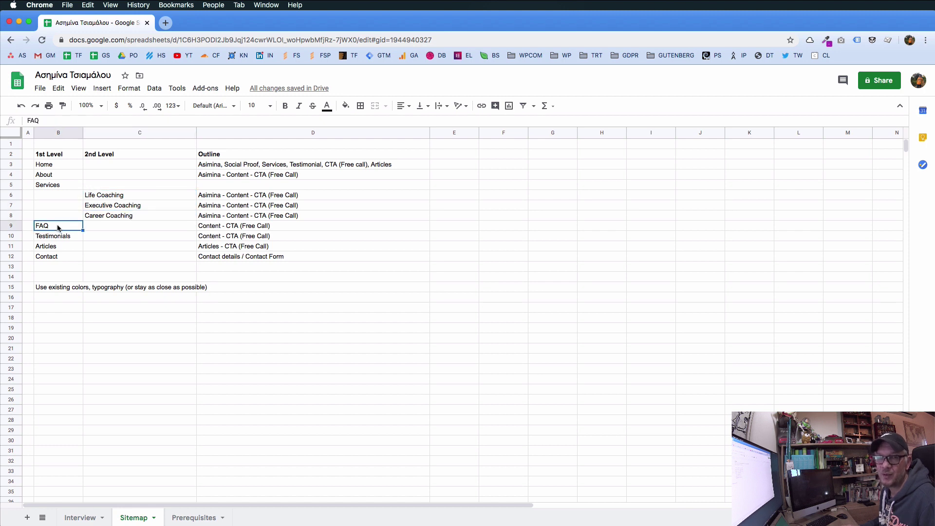
{"action": "left_click", "coordinate": [60, 236]}
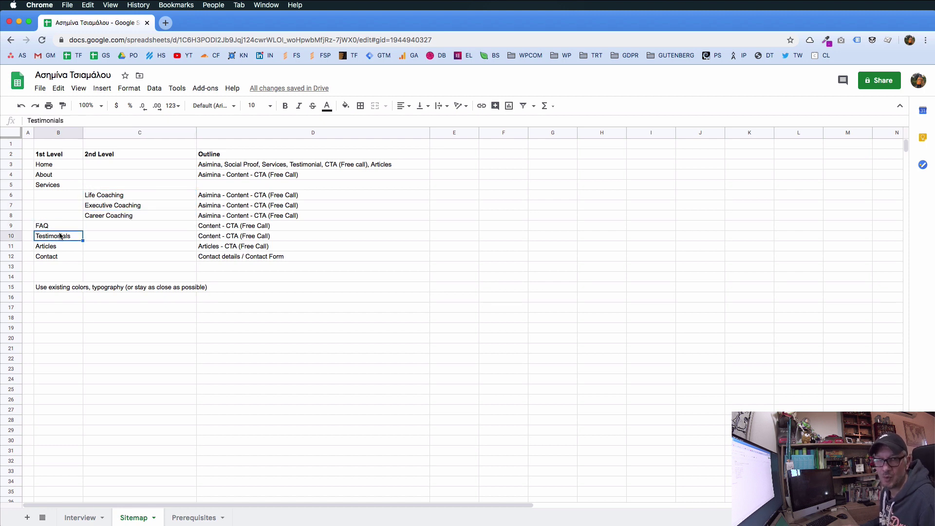
{"action": "left_click", "coordinate": [62, 246]}
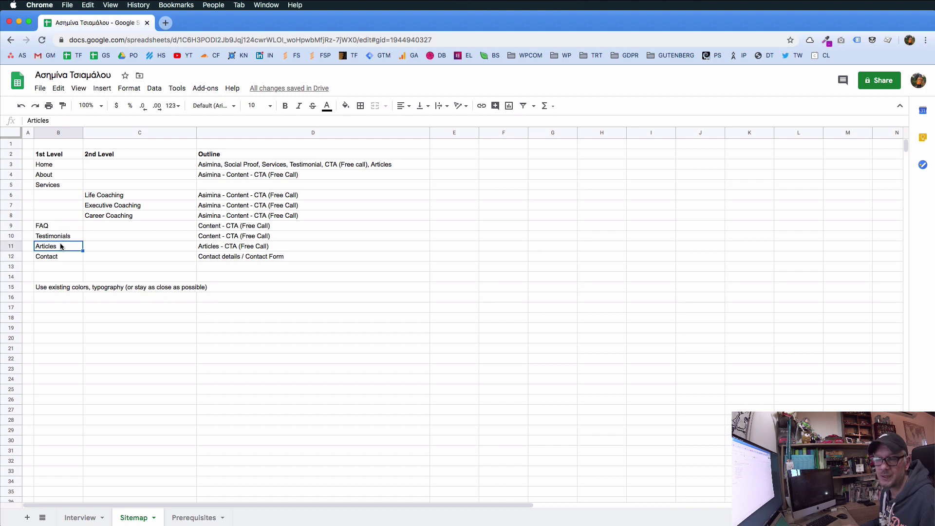
{"action": "left_click", "coordinate": [62, 257]}
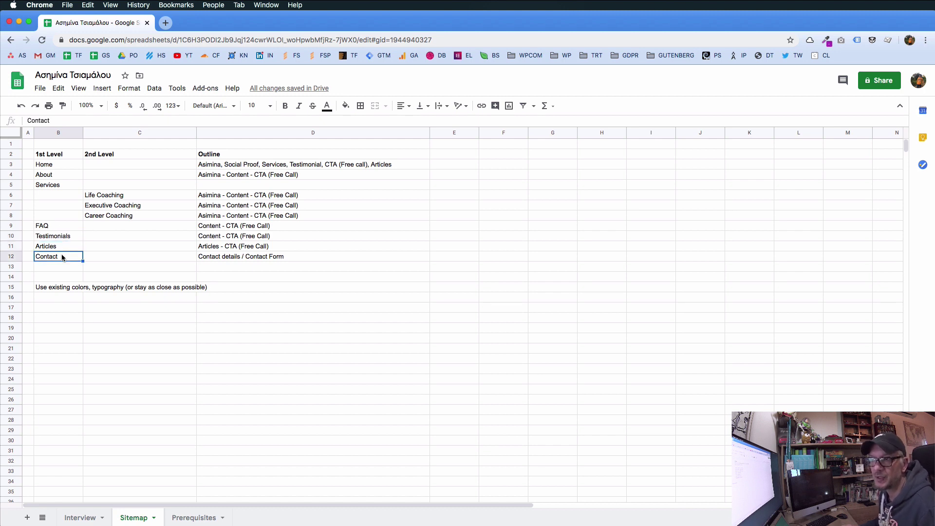
{"action": "left_click", "coordinate": [52, 286]}
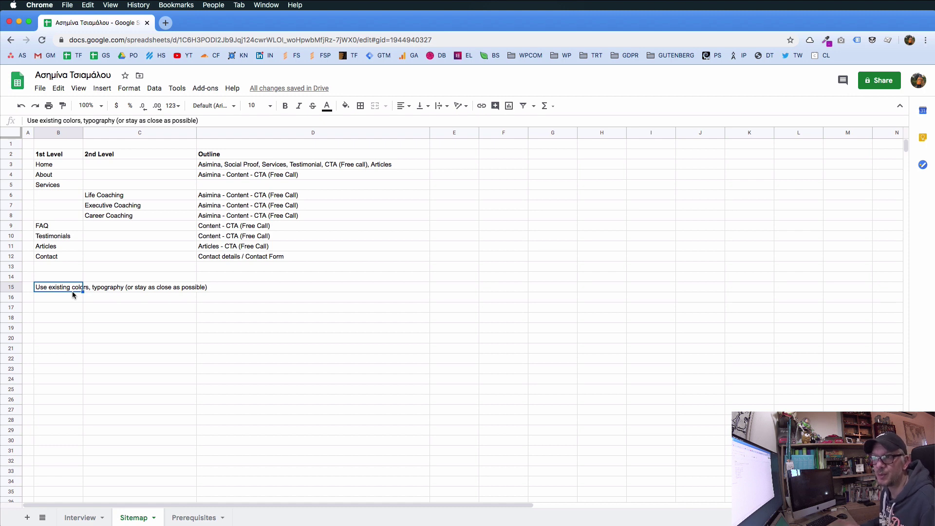
{"action": "left_click", "coordinate": [120, 289]}
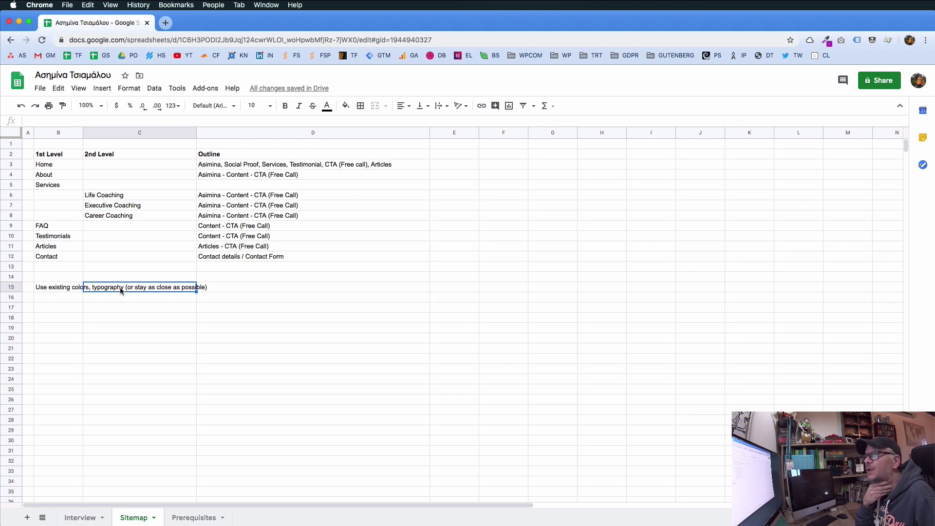
Step: Review the Outline column of the Sitemap sheet row by row, from Home down to Contact
{"action": "left_click", "coordinate": [232, 165]}
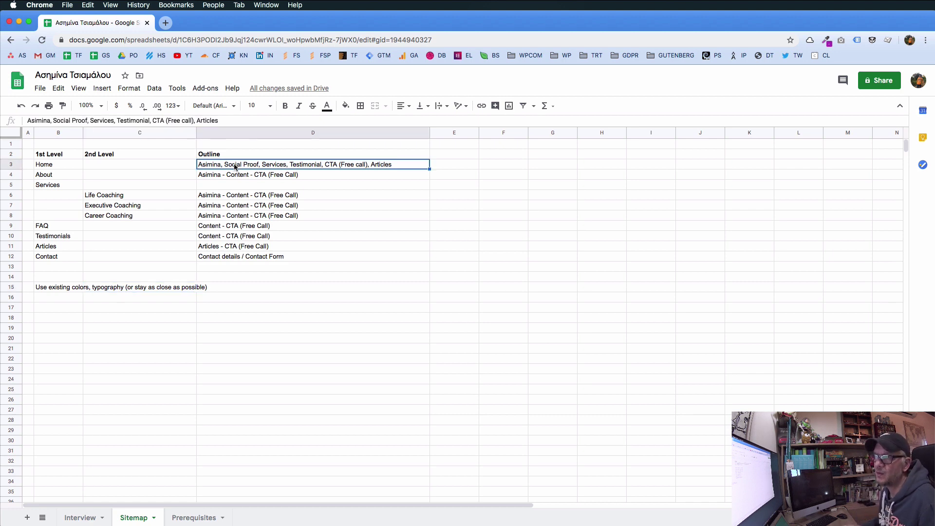
{"action": "left_click", "coordinate": [233, 175]}
{"action": "left_click", "coordinate": [232, 196]}
{"action": "left_click", "coordinate": [230, 205]}
{"action": "left_click", "coordinate": [229, 225]}
{"action": "left_click", "coordinate": [229, 236]}
{"action": "left_click", "coordinate": [231, 246]}
{"action": "left_click", "coordinate": [232, 257]}
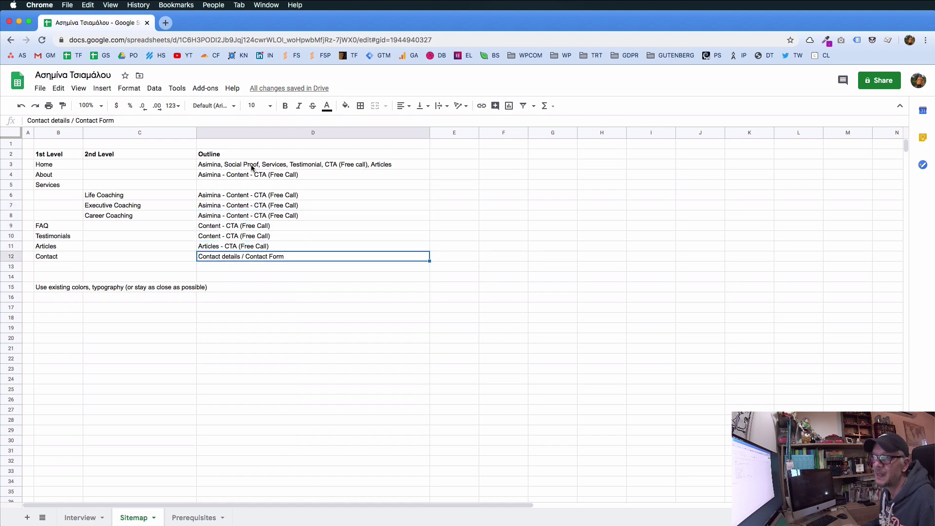
Step: Examine the Home row across all sitemap levels and the outline of the About page
{"action": "left_click_drag", "start_coordinate": [35, 163], "coordinate": [279, 166]}
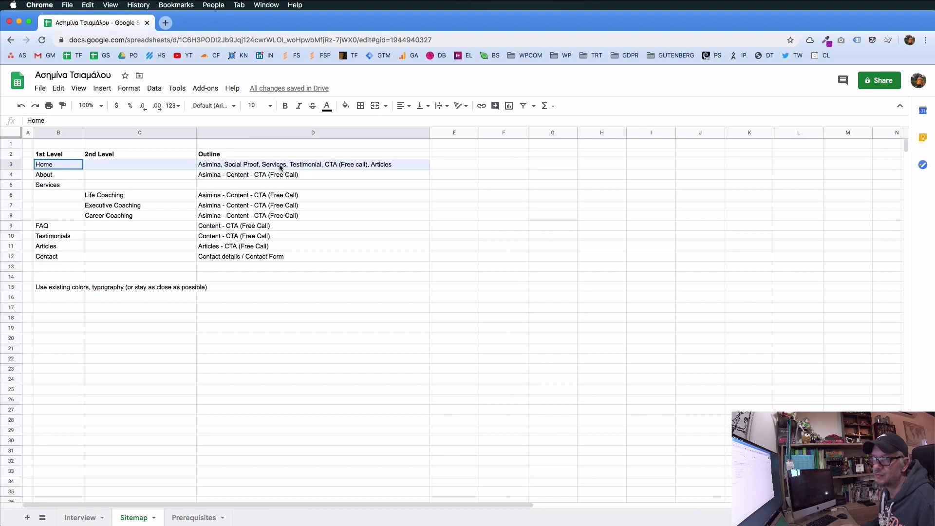
{"action": "left_click", "coordinate": [278, 177]}
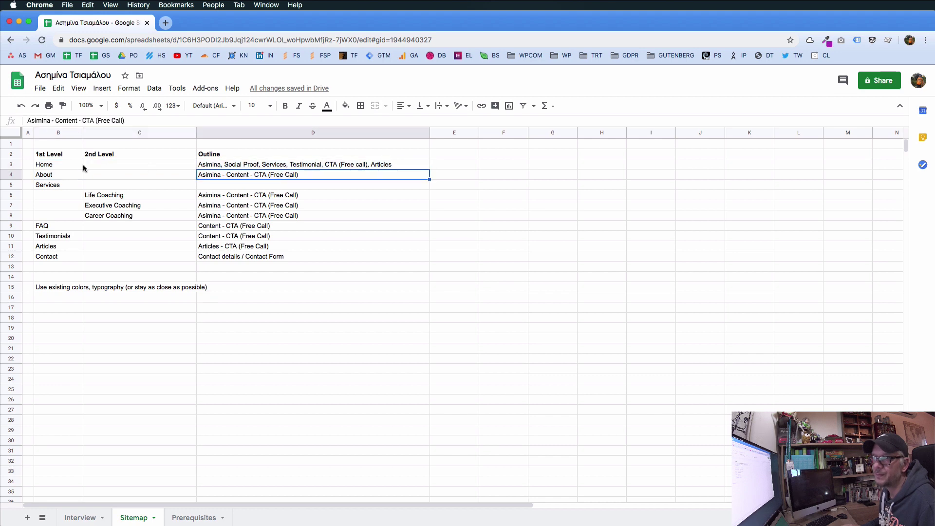
{"action": "left_click", "coordinate": [139, 167]}
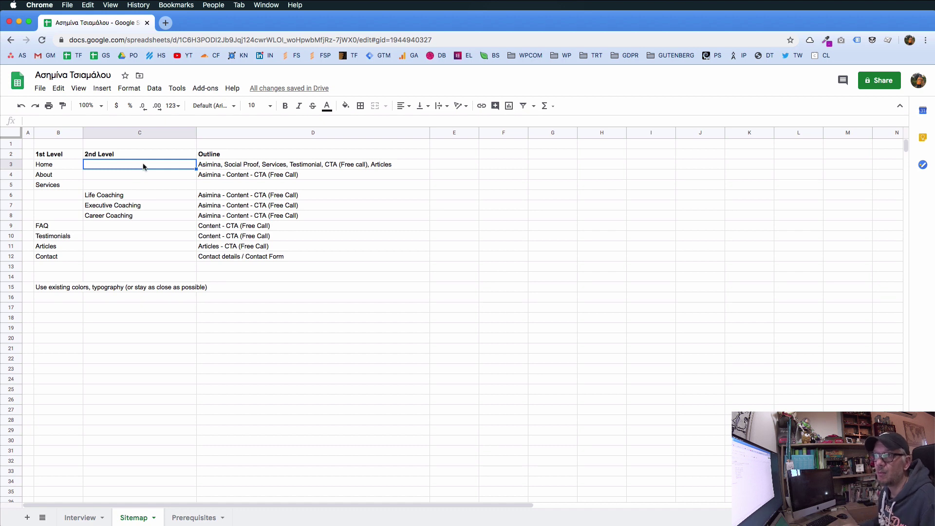
{"action": "left_click", "coordinate": [207, 173]}
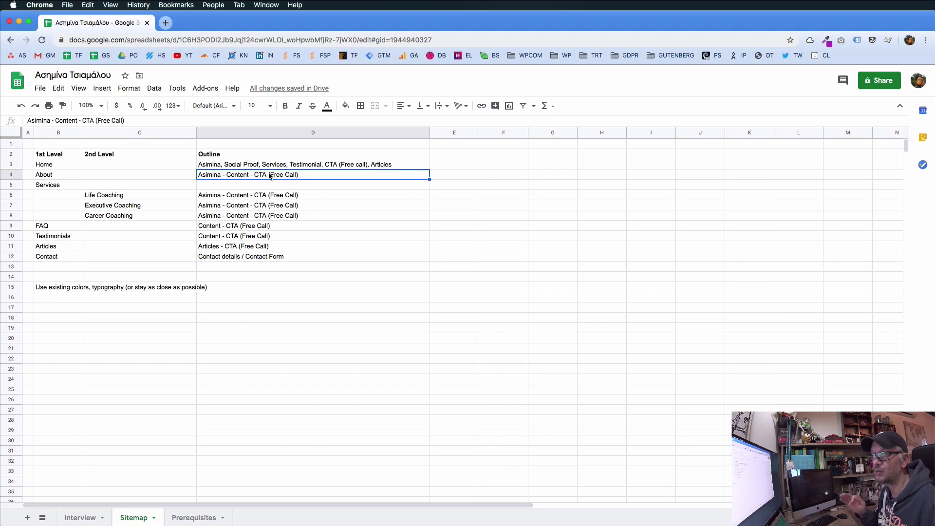
Step: Check the free-hour call to action entry in the Interview sheet and return to the Sitemap sheet
{"action": "left_click", "coordinate": [83, 516]}
{"action": "left_click", "coordinate": [192, 227]}
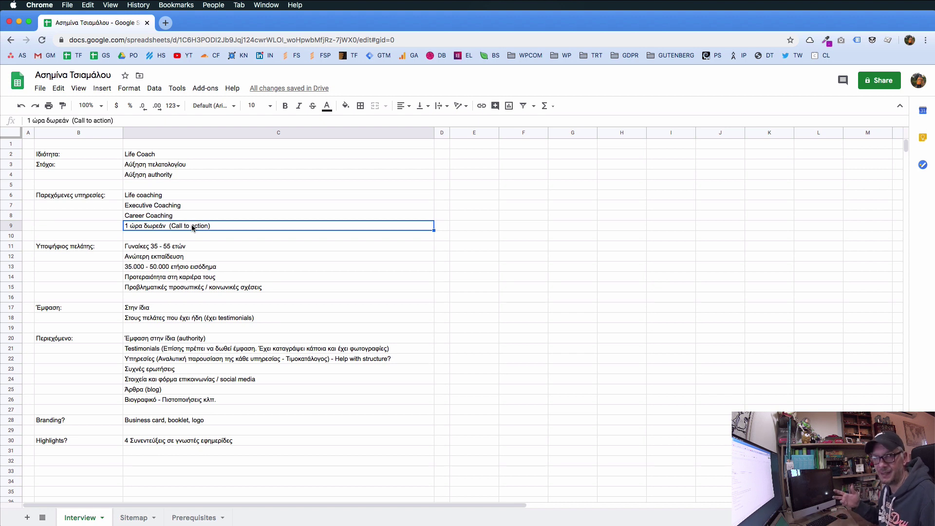
{"action": "left_click", "coordinate": [132, 517]}
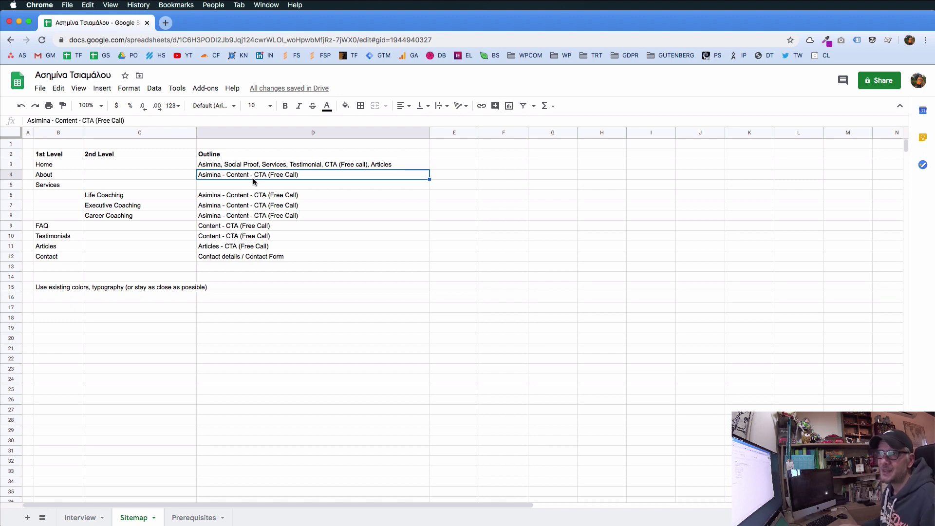
Step: Go through the Life Coaching, Executive Coaching and Career Coaching pages and their outlines
{"action": "left_click", "coordinate": [114, 195]}
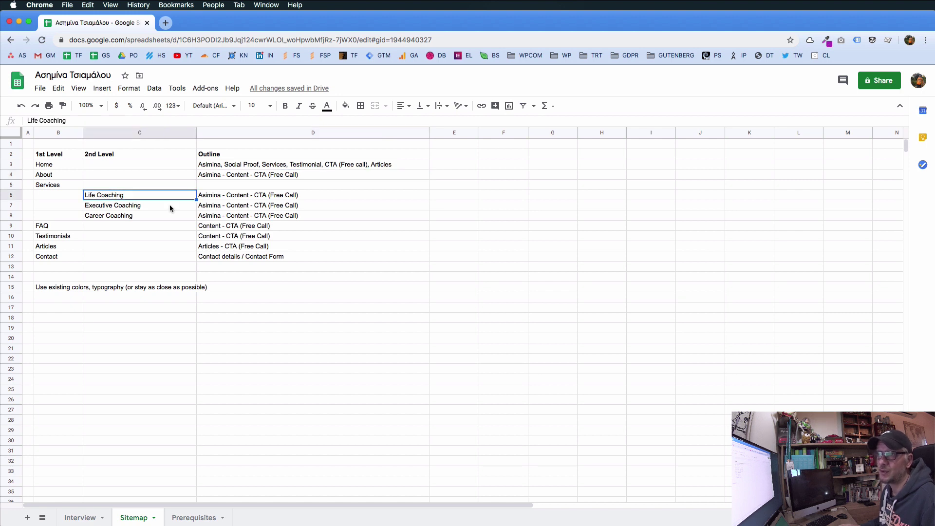
{"action": "left_click", "coordinate": [209, 196]}
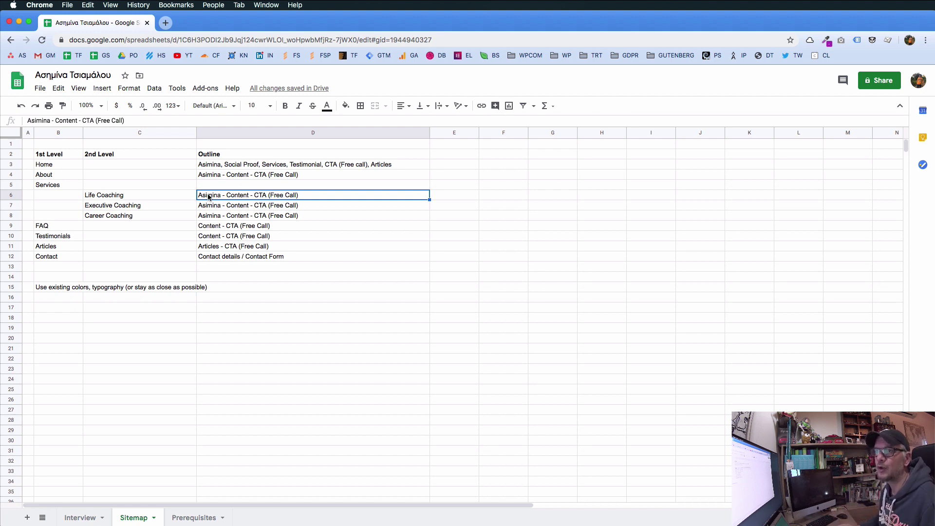
{"action": "left_click", "coordinate": [116, 206]}
{"action": "left_click", "coordinate": [117, 216]}
{"action": "left_click", "coordinate": [215, 217]}
{"action": "left_click", "coordinate": [215, 205]}
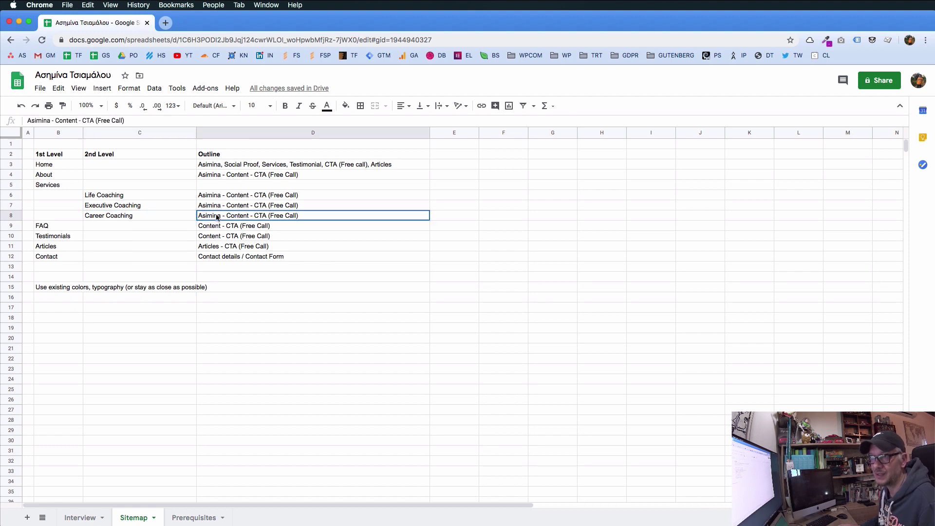
{"action": "left_click", "coordinate": [215, 196]}
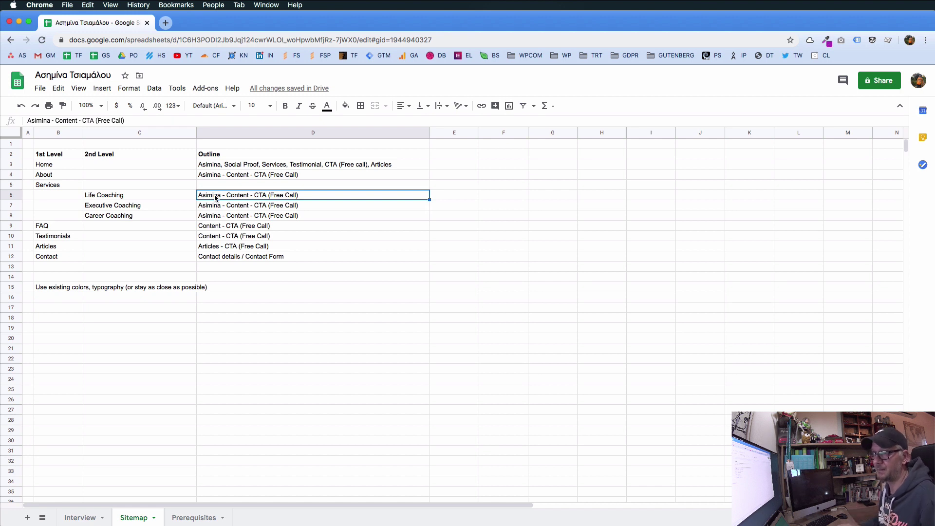
Step: Review the outlines of the FAQ, Testimonials, Articles and Contact pages
{"action": "left_click", "coordinate": [61, 226]}
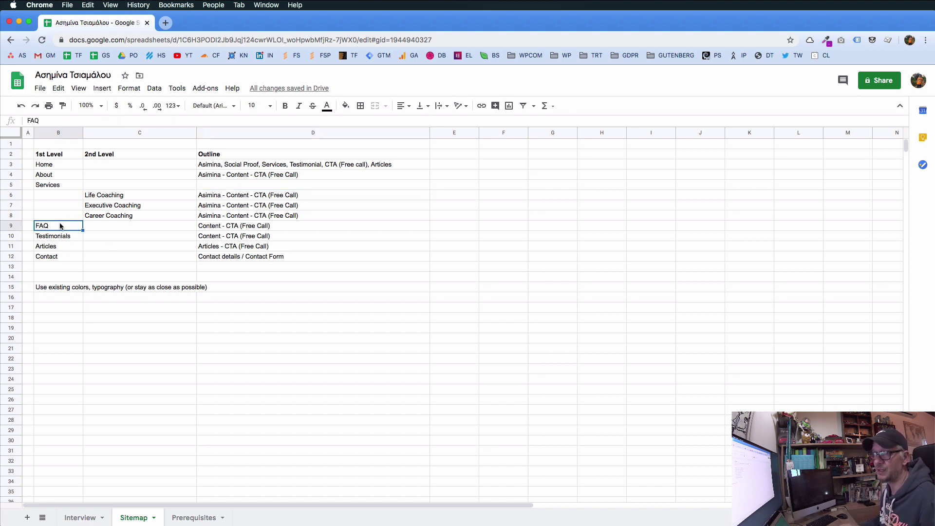
{"action": "left_click", "coordinate": [212, 224]}
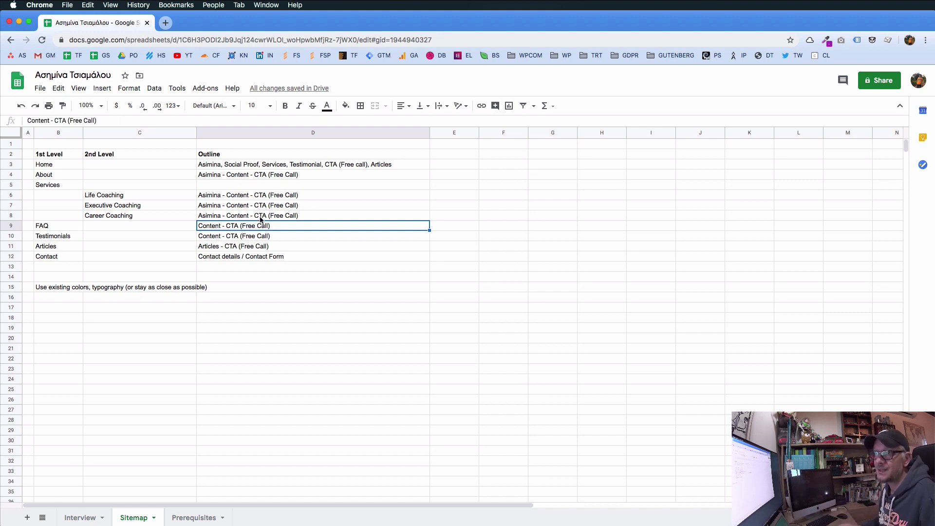
{"action": "left_click", "coordinate": [228, 236]}
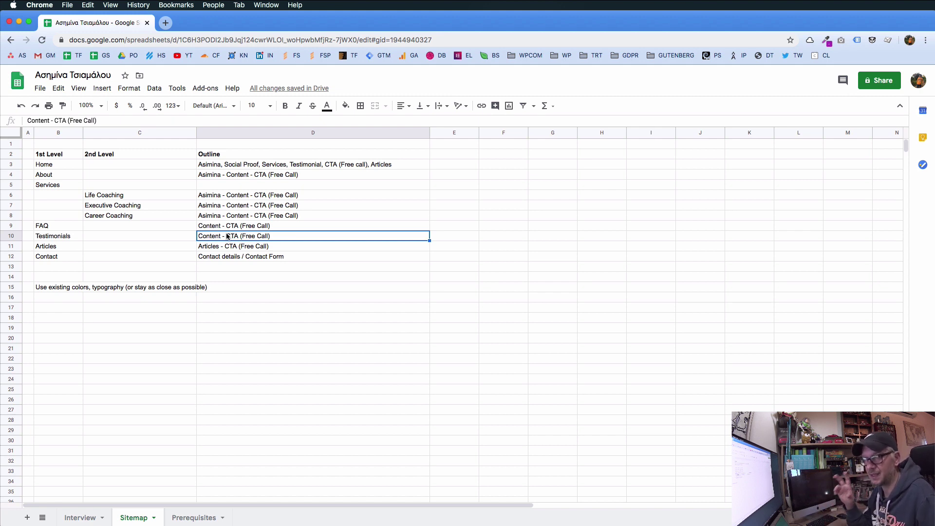
{"action": "left_click", "coordinate": [224, 246]}
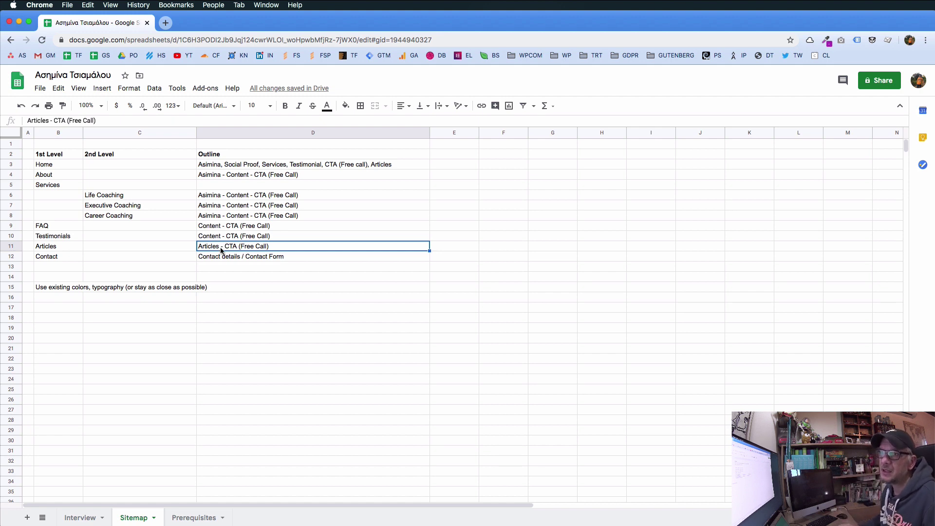
{"action": "left_click", "coordinate": [217, 258]}
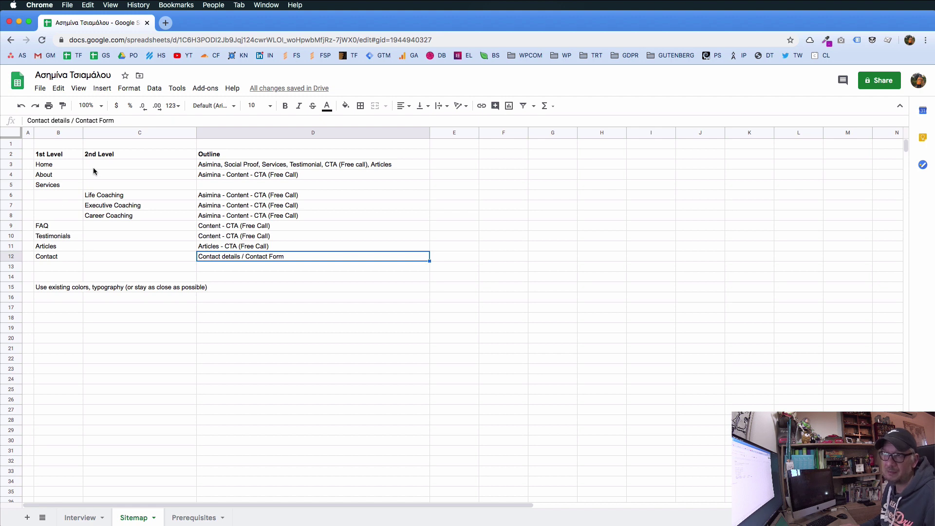
Step: Revisit the Home page outline and look through the Interview and Prerequisites sheets
{"action": "left_click", "coordinate": [215, 164]}
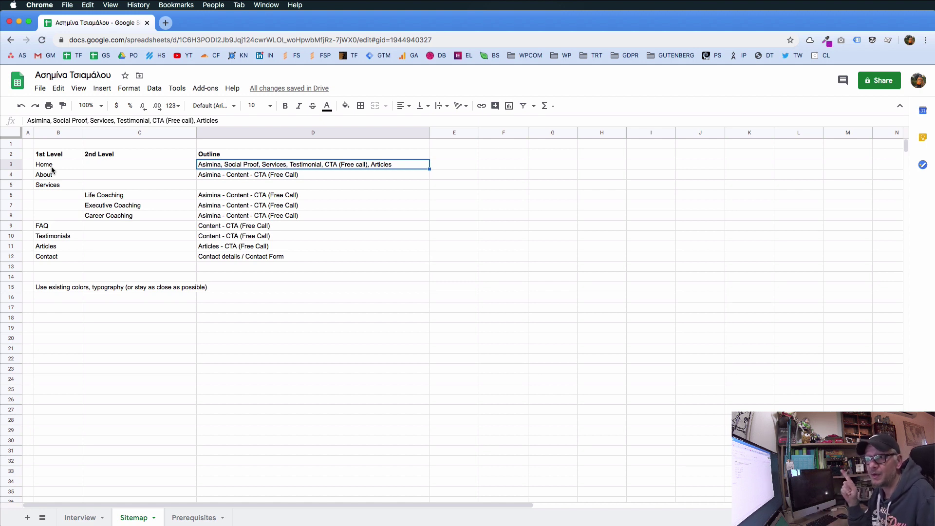
{"action": "left_click", "coordinate": [79, 517]}
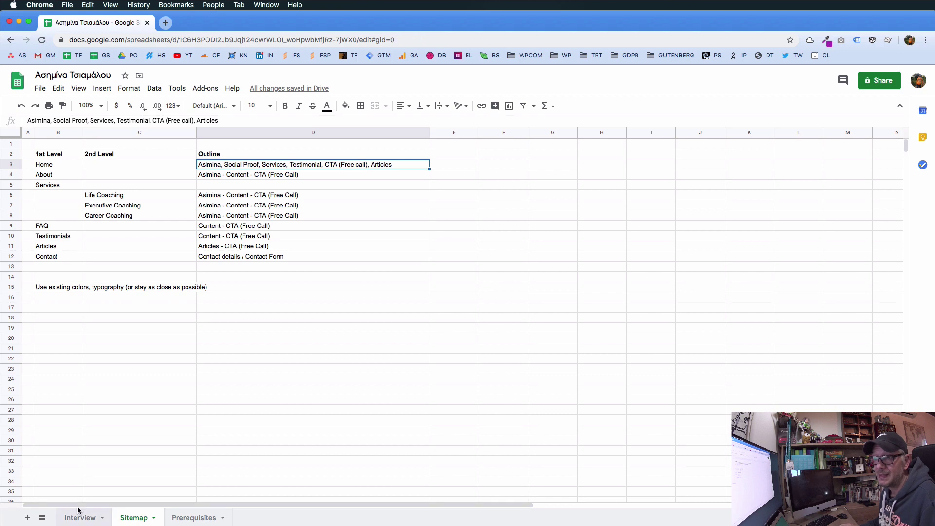
{"action": "left_click", "coordinate": [134, 517]}
{"action": "left_click", "coordinate": [185, 517]}
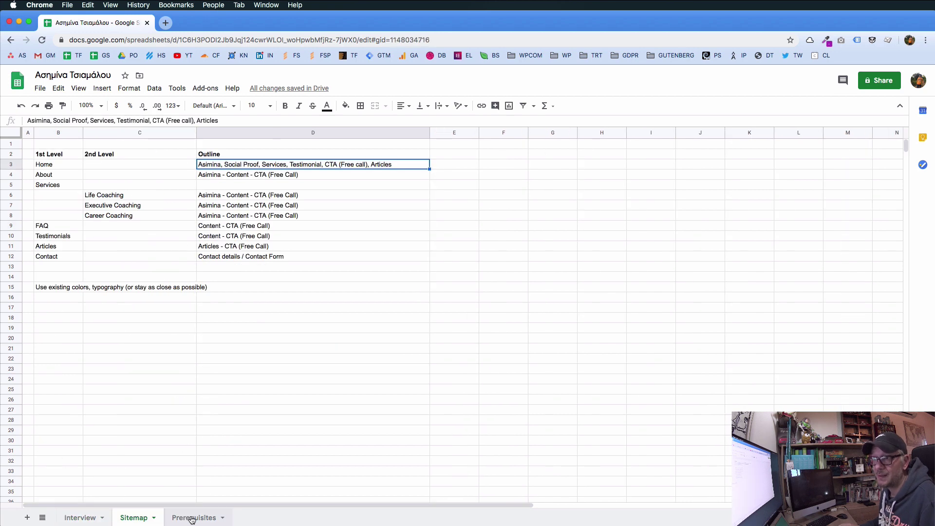
Step: In the Sitemap sheet, add "Benefits," to the Home outline between Testimonial and CTA (Free call)
{"action": "left_click", "coordinate": [135, 517]}
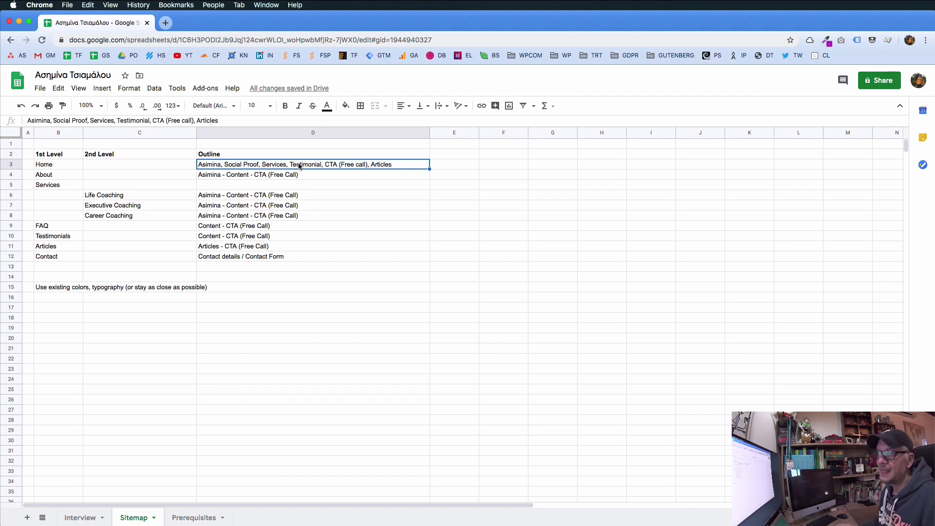
{"action": "double_click", "coordinate": [325, 164]}
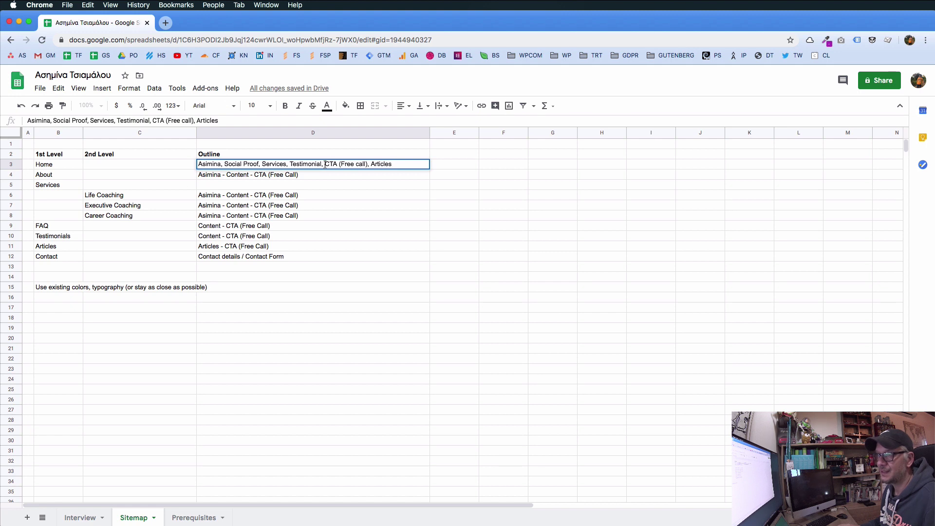
{"action": "type", "text": "Bene"}
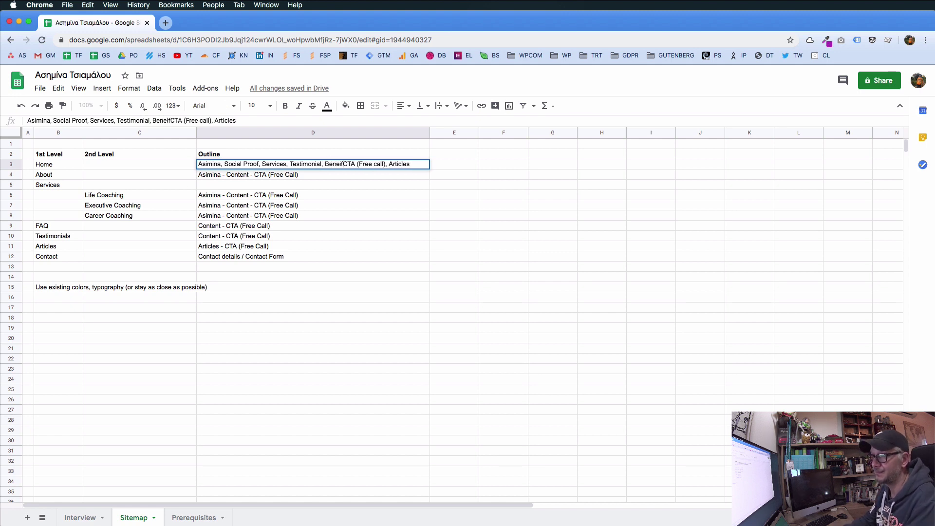
{"action": "type", "text": "fits,"}
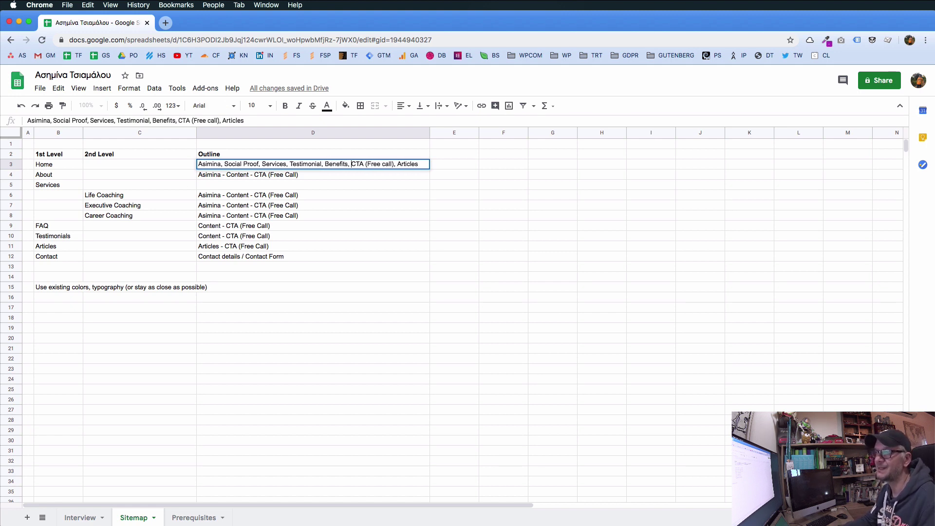
{"action": "key", "text": "Return"}
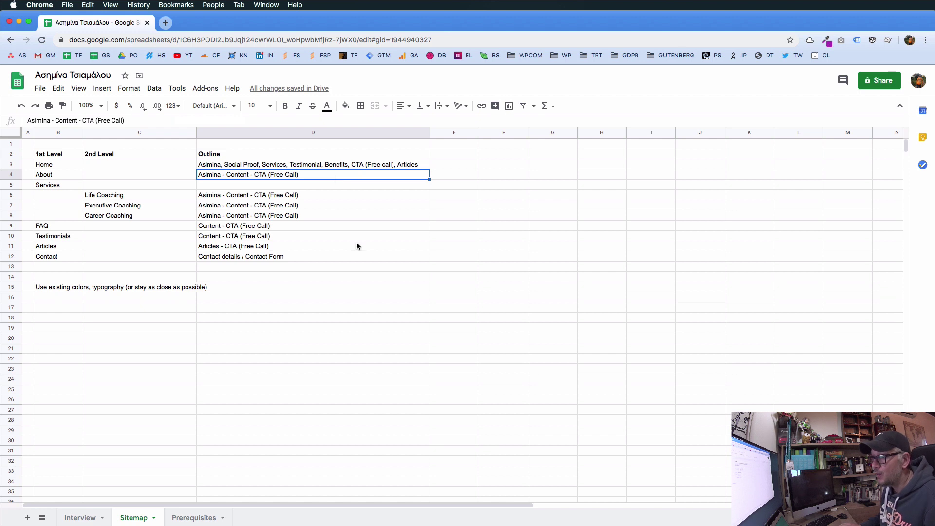
Step: Switch to Adobe XD and examine the block wireframes, from the homepage sections to the About and Service pages
{"action": "key", "text": "super+Tab"}
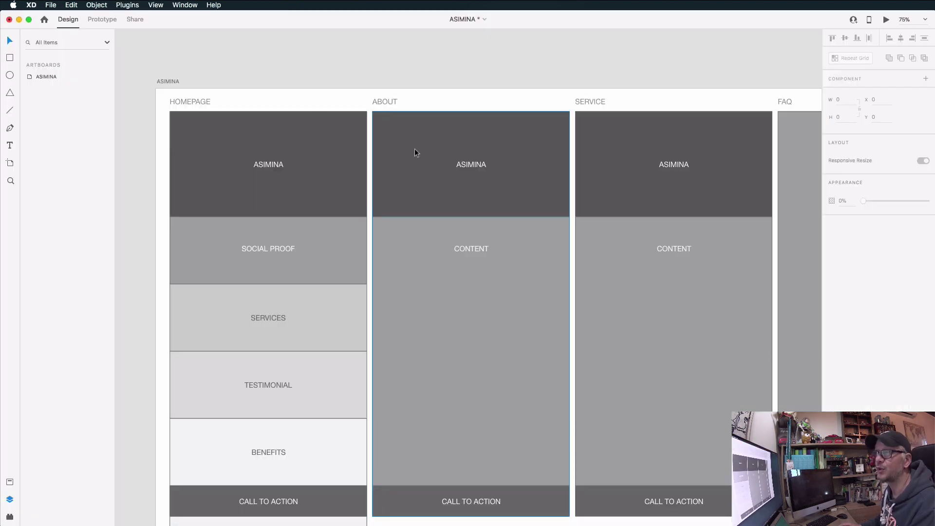
{"action": "left_click_drag", "start_coordinate": [443, 173], "coordinate": [428, 160]}
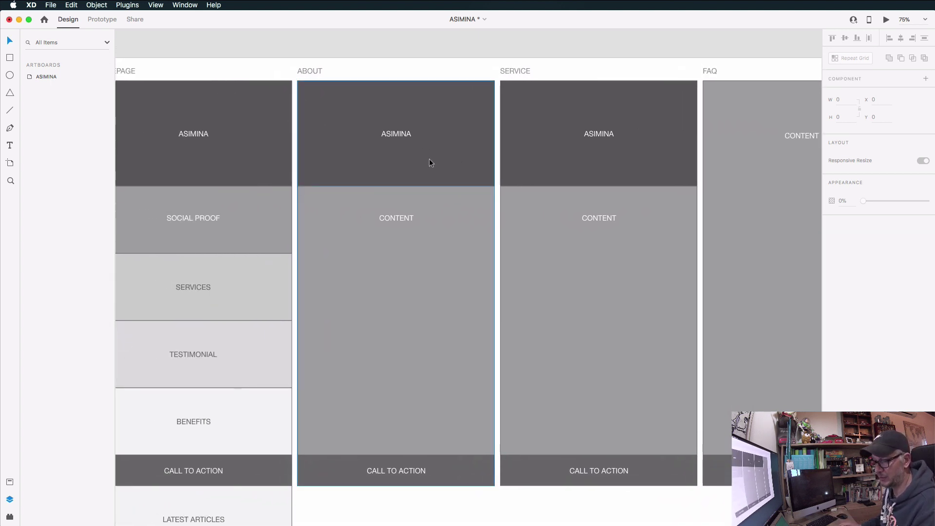
{"action": "key", "text": "z"}
{"action": "left_click", "coordinate": [421, 221], "text": "alt"}
{"action": "left_click_drag", "start_coordinate": [506, 221], "coordinate": [482, 200]}
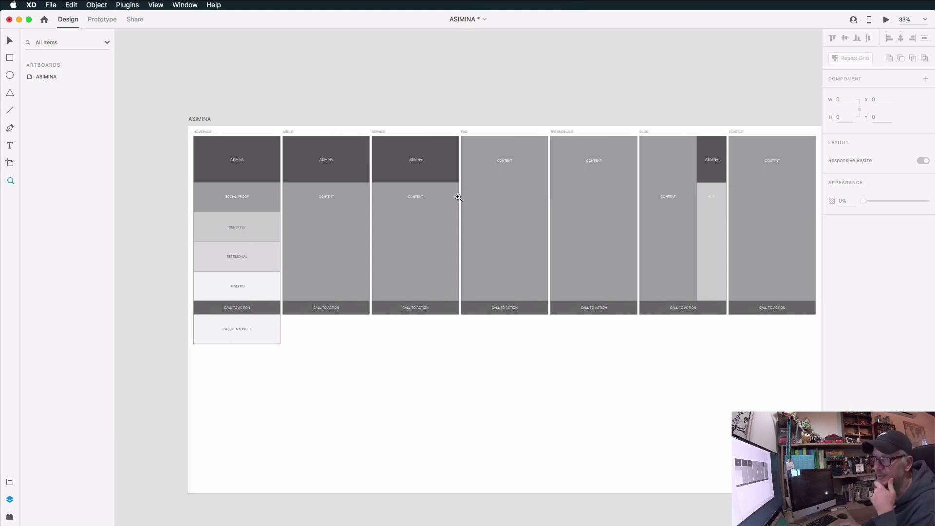
{"action": "scroll", "coordinate": [390, 214], "scroll_direction": "up", "scroll_amount": 2}
{"action": "scroll", "coordinate": [388, 210], "scroll_direction": "up", "scroll_amount": 2}
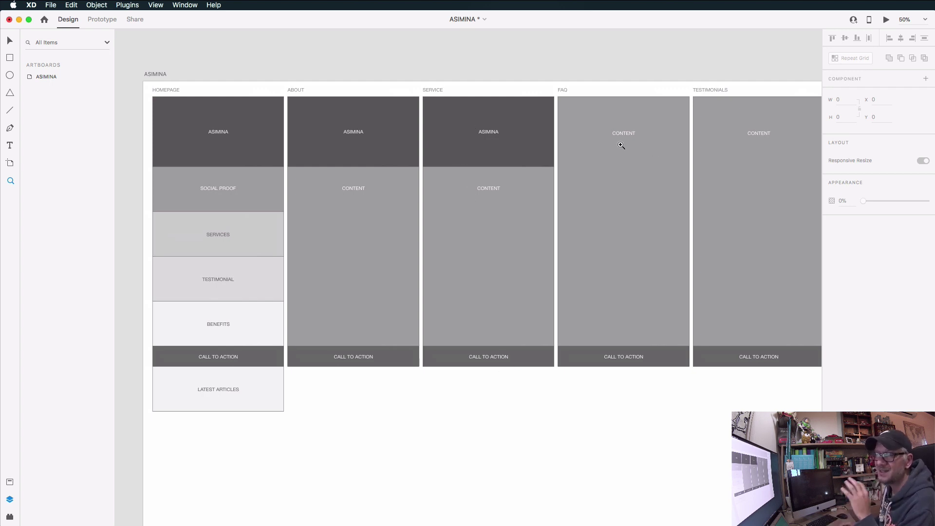
Step: Inspect the FAQ, Testimonials, Blog and Contact wireframes, ending with an overview of the whole artboard
{"action": "left_click_drag", "start_coordinate": [649, 144], "coordinate": [478, 156]}
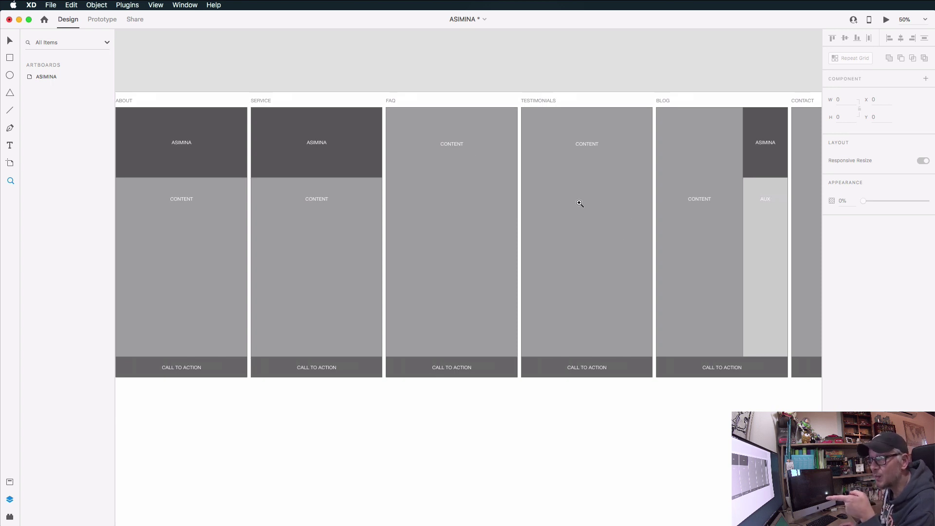
{"action": "scroll", "coordinate": [527, 242], "scroll_direction": "right", "scroll_amount": 5}
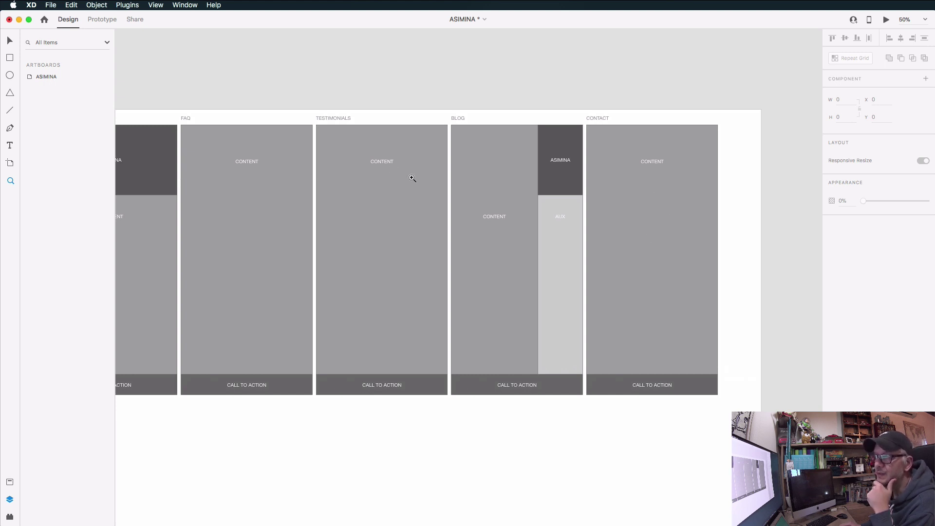
{"action": "left_click_drag", "start_coordinate": [536, 202], "coordinate": [707, 198]}
{"action": "left_click", "coordinate": [486, 228], "text": "alt"}
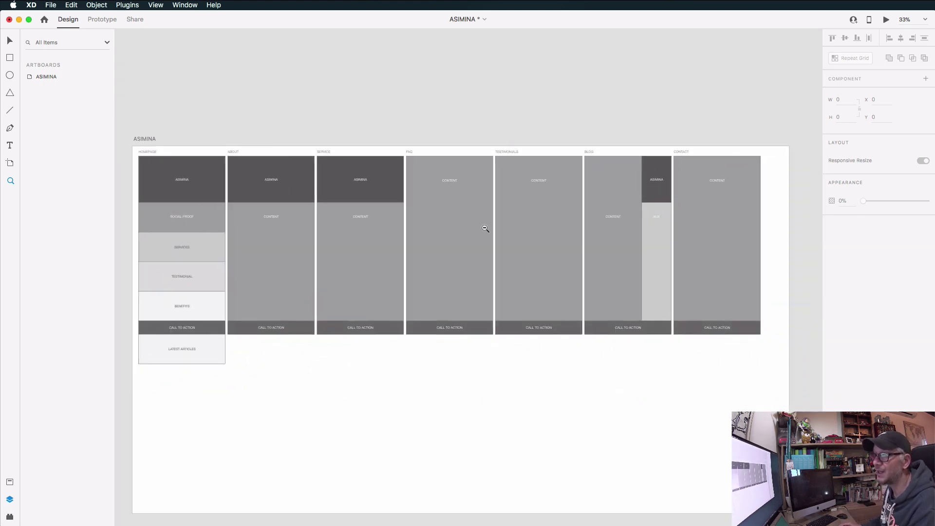
{"action": "left_click_drag", "start_coordinate": [440, 236], "coordinate": [467, 200]}
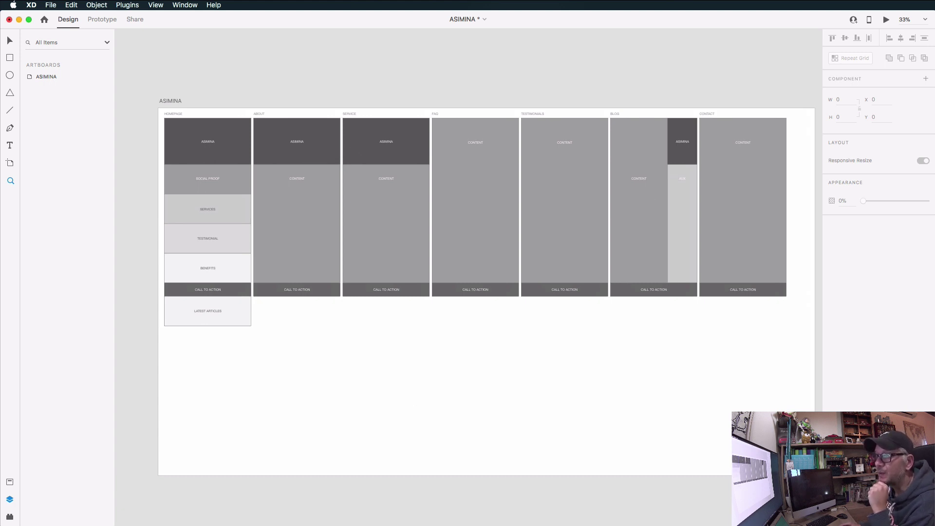
Step: Switch back to the spreadsheet in Chrome and open the Prerequisites sheet
{"action": "key", "text": "super+Tab"}
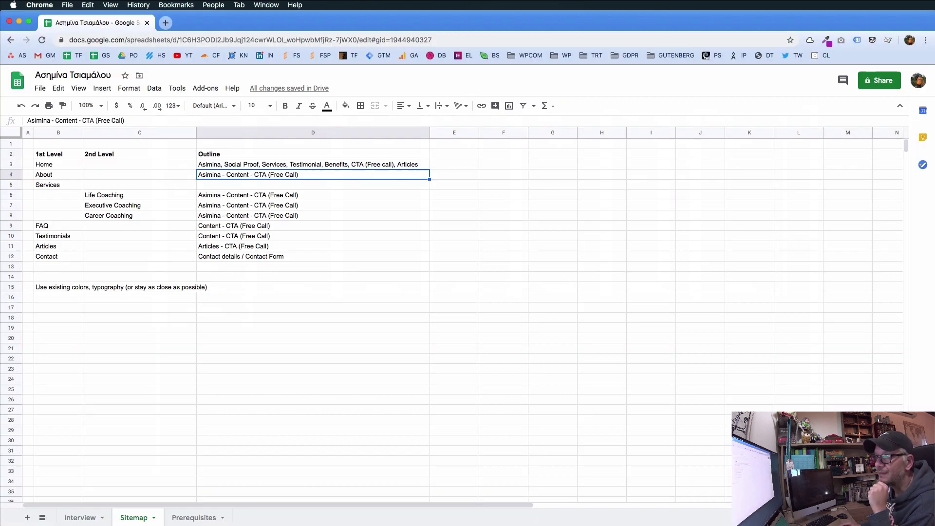
{"action": "left_click", "coordinate": [207, 519]}
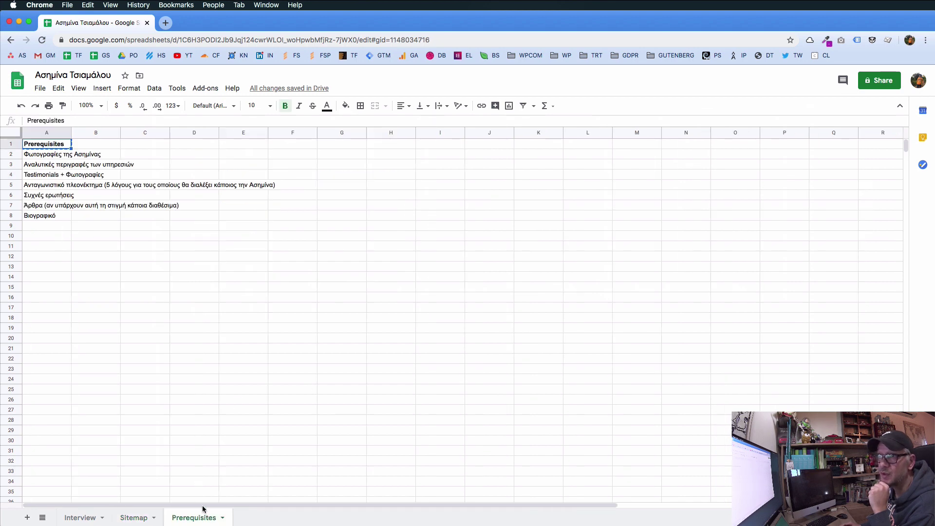
Step: Look over the wireframes in Adobe XD and the life01.jpg portrait in Photoshop, returning to the Prerequisites sheet in Chrome
{"action": "key", "text": "ctrl+c"}
{"action": "left_click", "coordinate": [146, 317]}
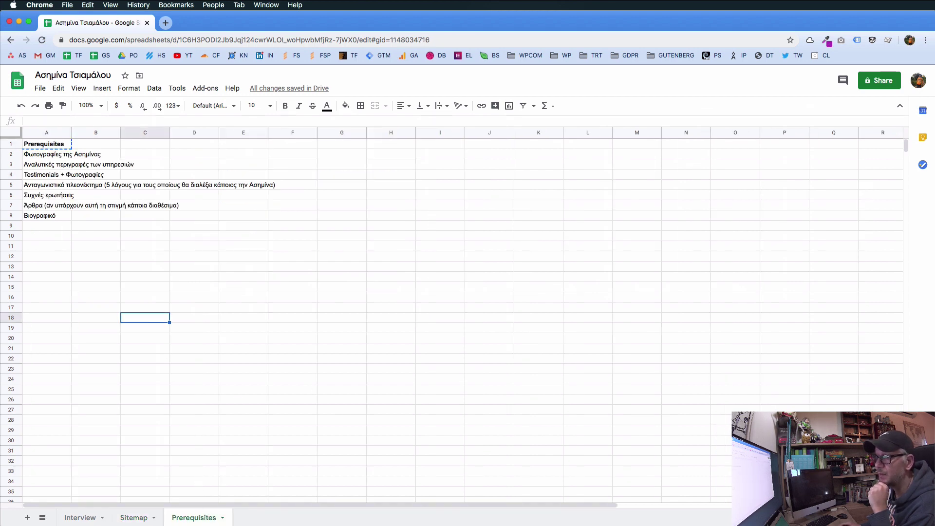
{"action": "key", "text": "super+Tab"}
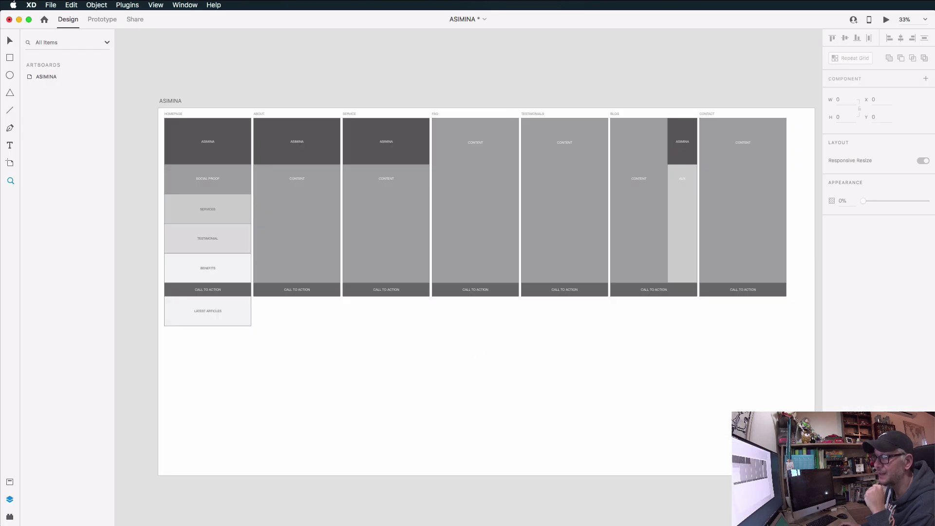
{"action": "key", "text": "super+Tab"}
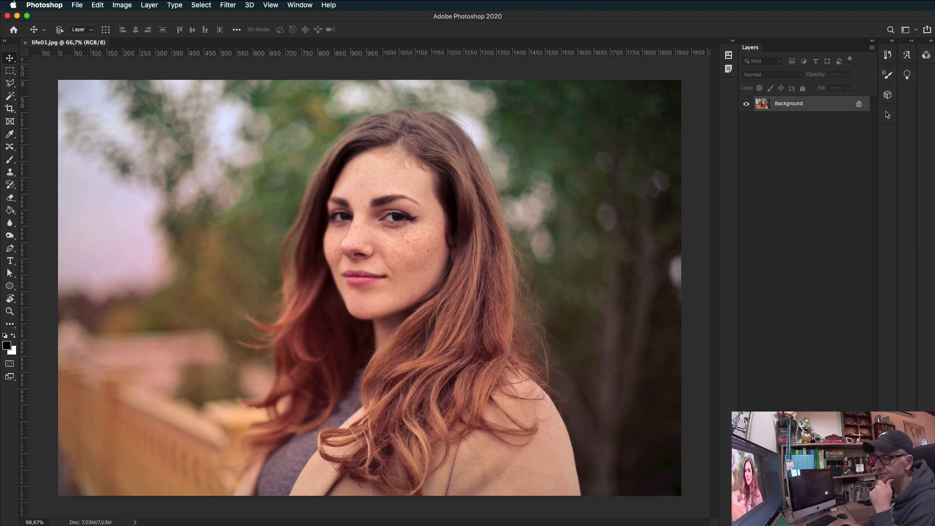
{"action": "key", "text": "super+Tab"}
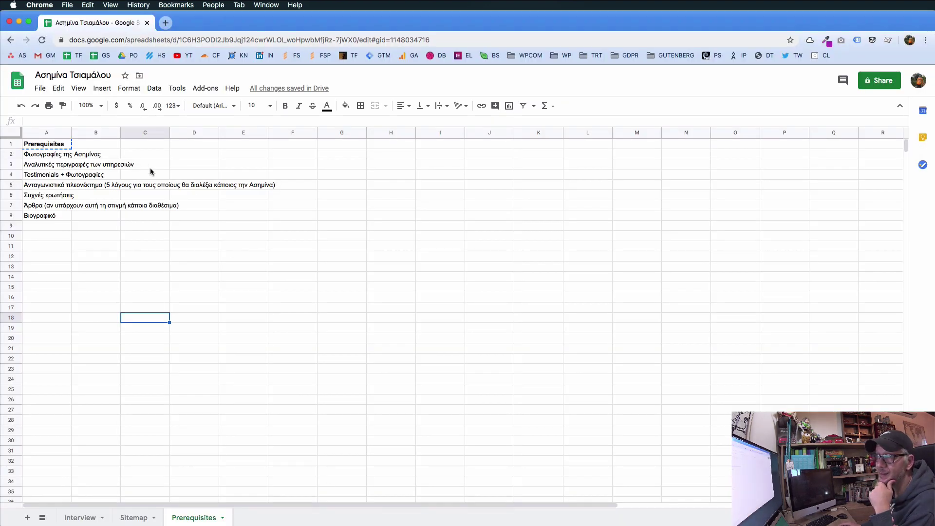
Step: Review the prerequisites row by row, from the detailed service descriptions and testimonials with photos to the articles and biography
{"action": "left_click", "coordinate": [59, 166]}
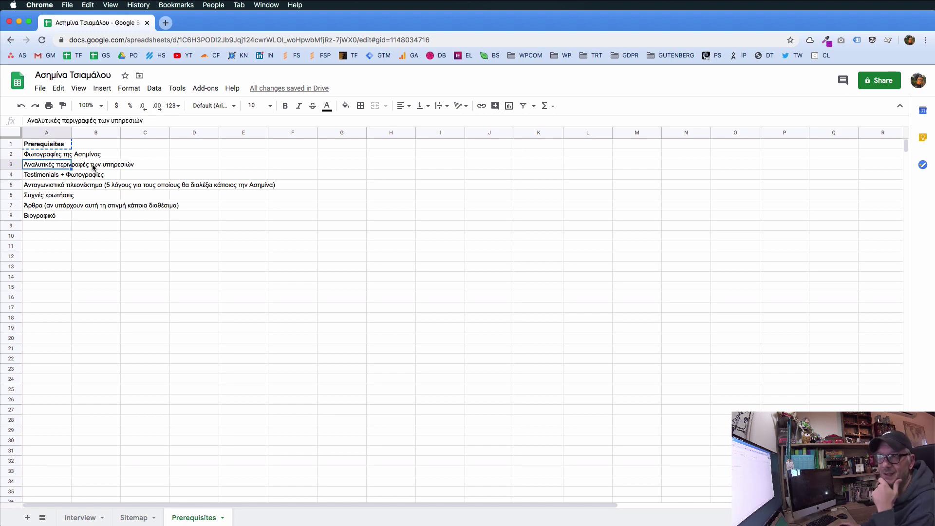
{"action": "left_click", "coordinate": [38, 175]}
{"action": "left_click", "coordinate": [79, 176]}
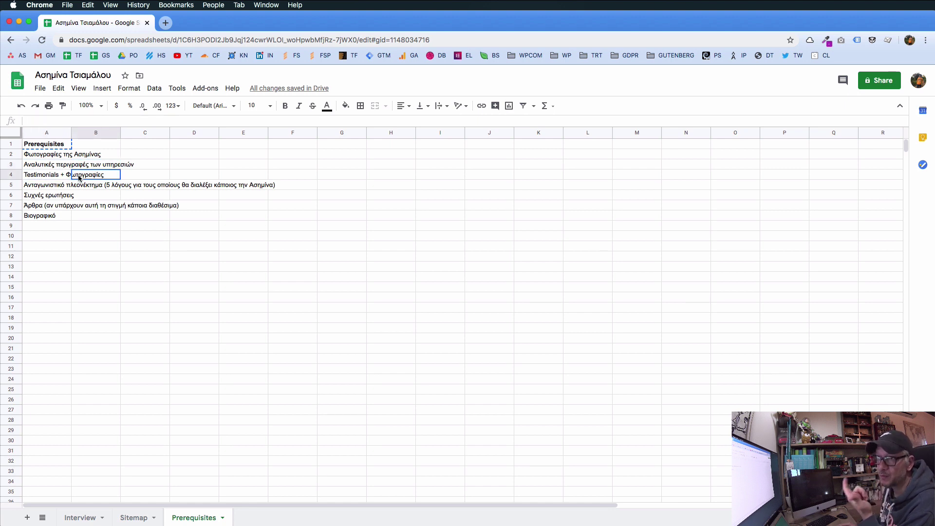
{"action": "left_click", "coordinate": [53, 185]}
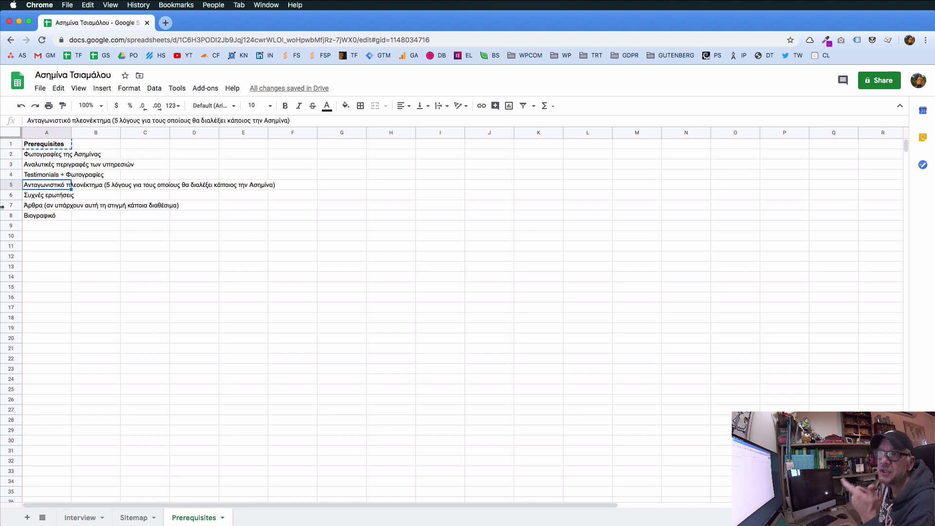
{"action": "left_click", "coordinate": [36, 194]}
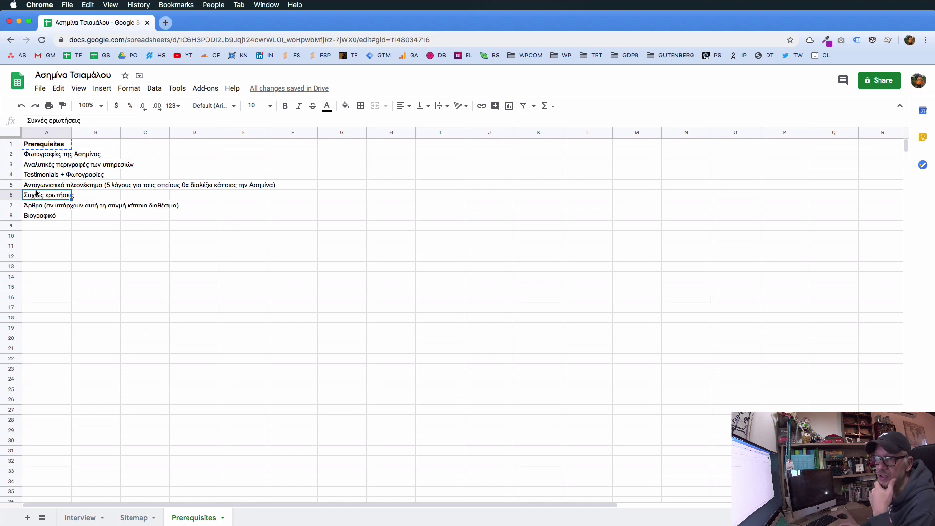
{"action": "left_click", "coordinate": [39, 210]}
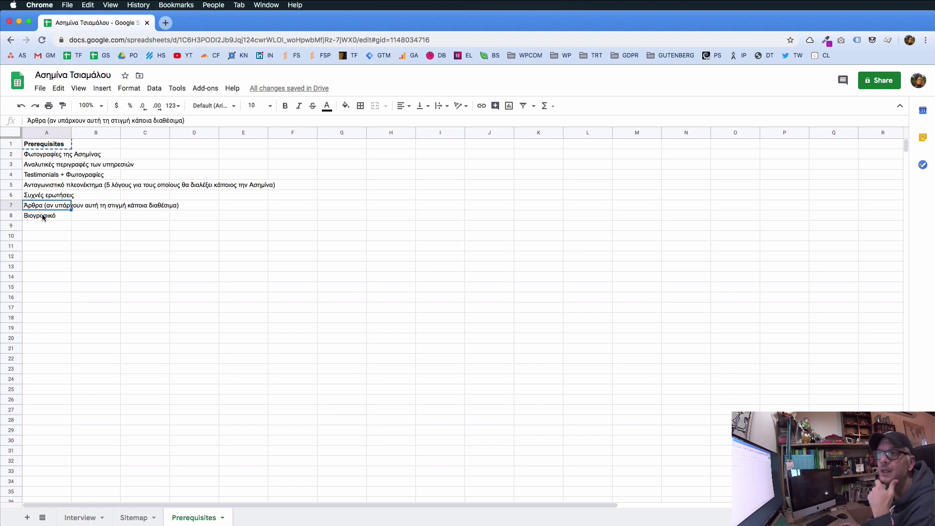
{"action": "left_click", "coordinate": [43, 218]}
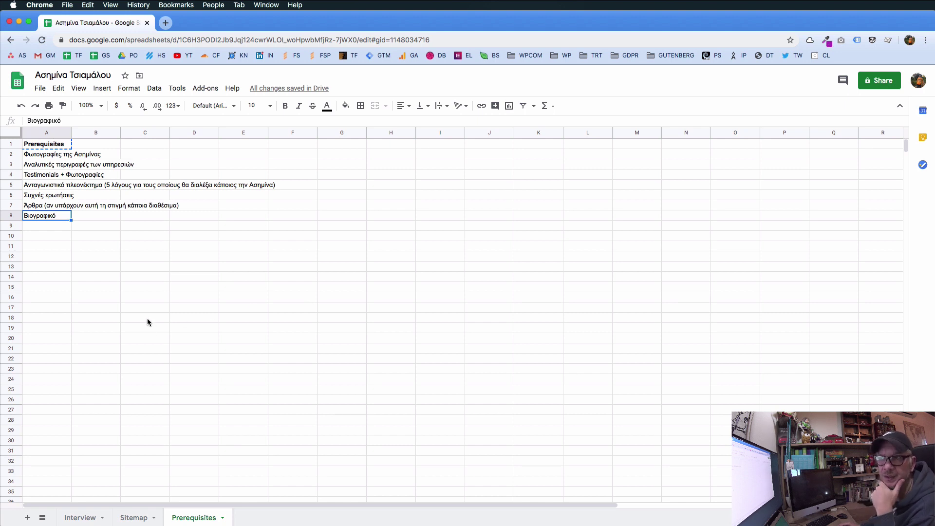
Step: Revisit the Interview sheet and switch back to the wireframe artboard in Adobe XD
{"action": "left_click", "coordinate": [72, 517]}
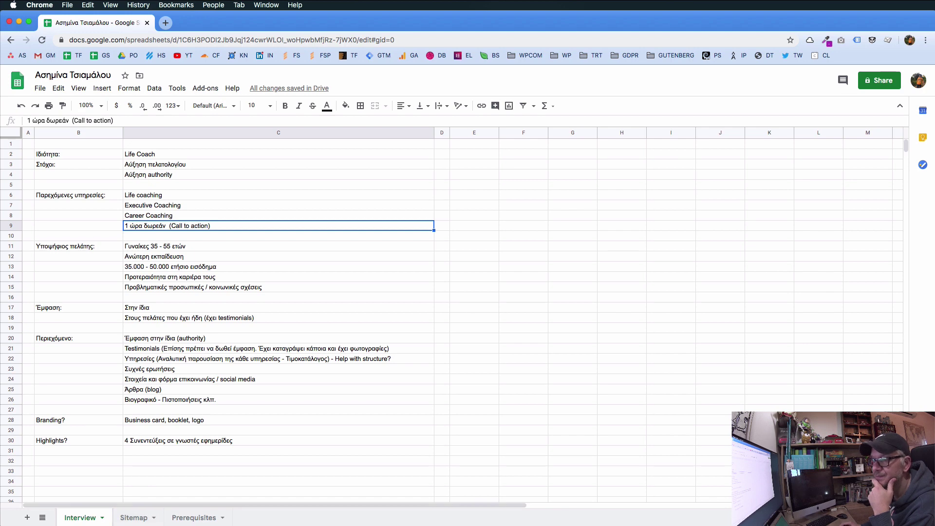
{"action": "key", "text": "super+Tab"}
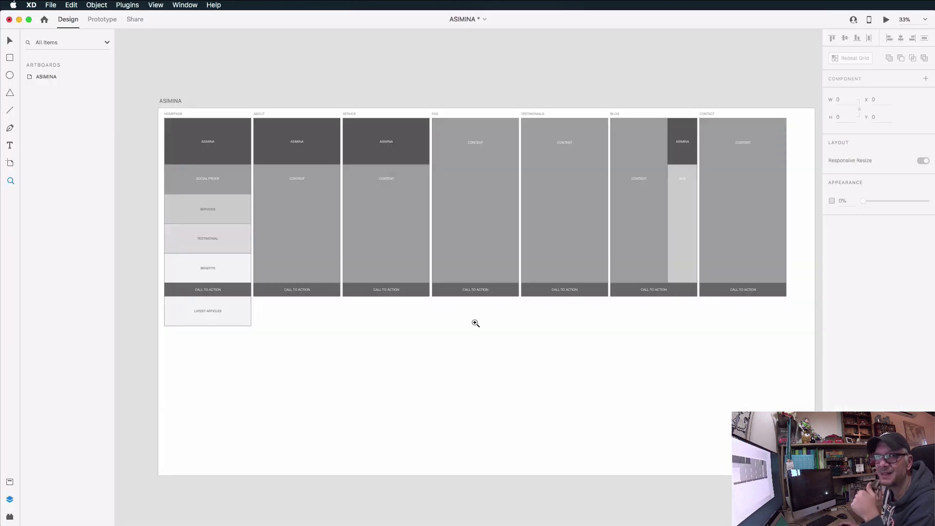